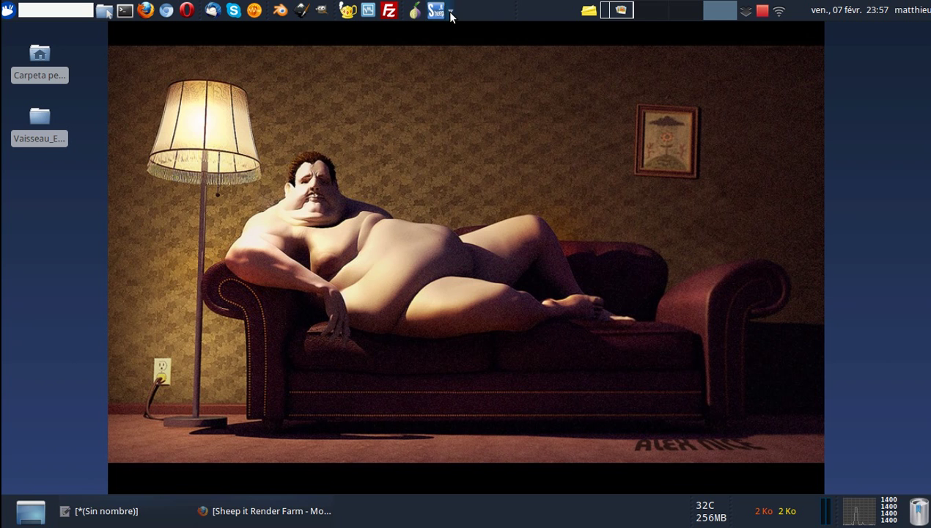
# Run the Sheepit CPU launcher, let the renderer download reach 4%, then close its terminal.
pyautogui.click(436, 13)
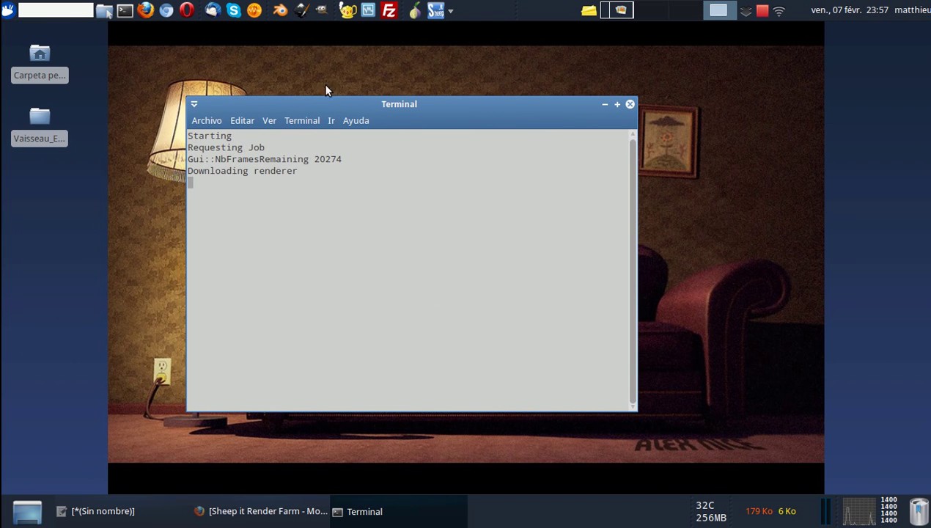
pyautogui.click(605, 104)
pyautogui.click(433, 520)
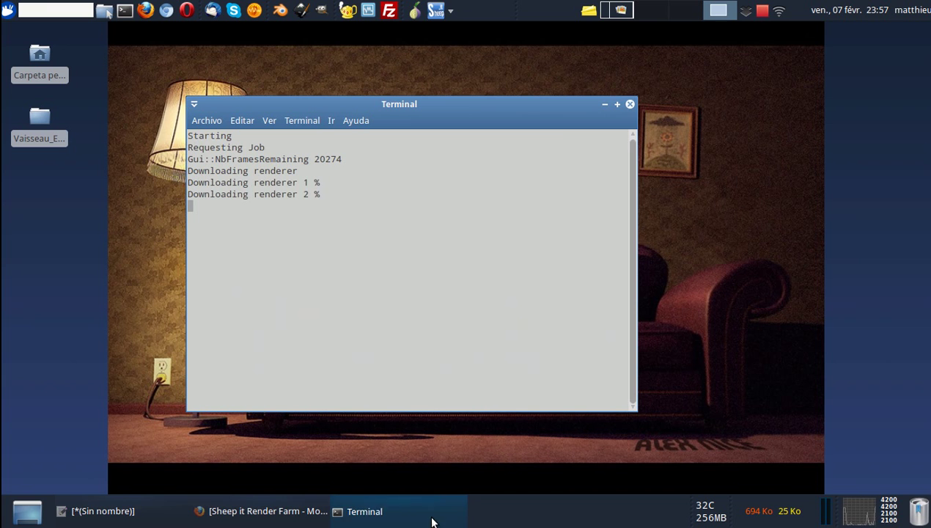
pyautogui.click(630, 105)
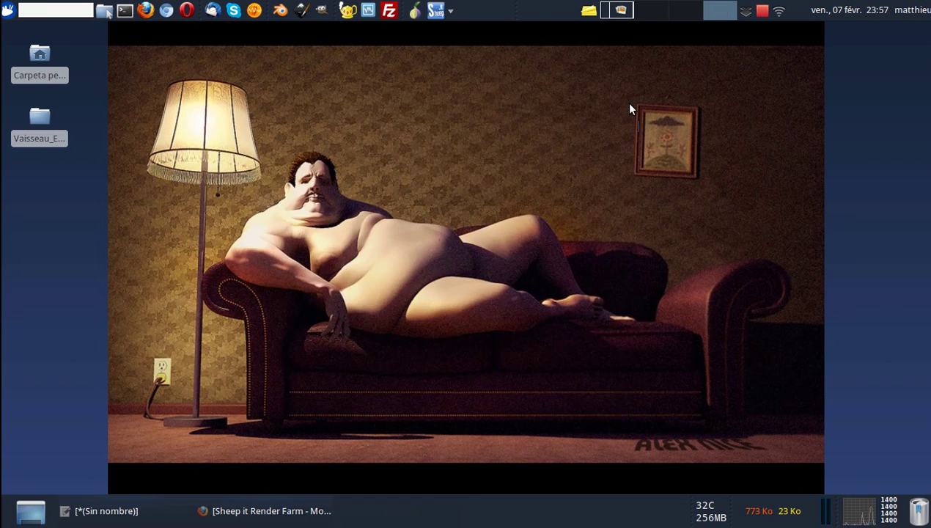
pyautogui.click(437, 13)
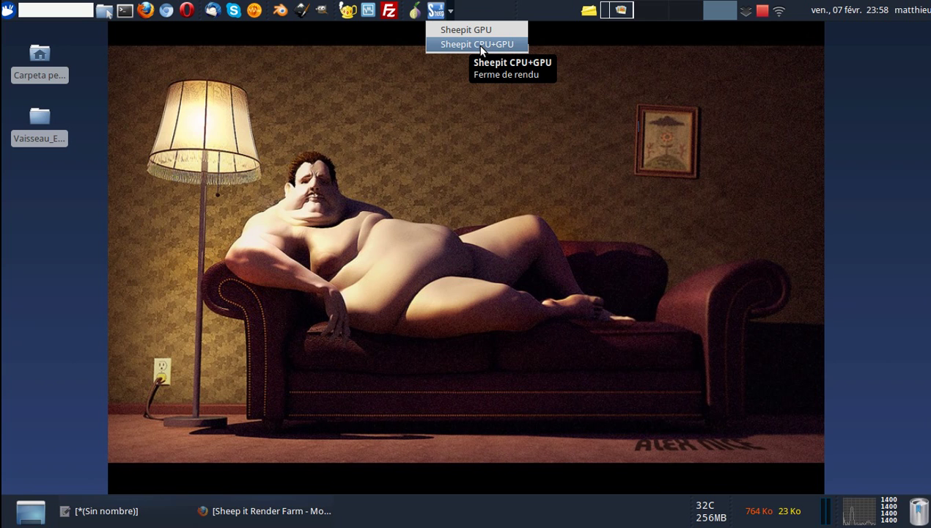
pyautogui.click(467, 46)
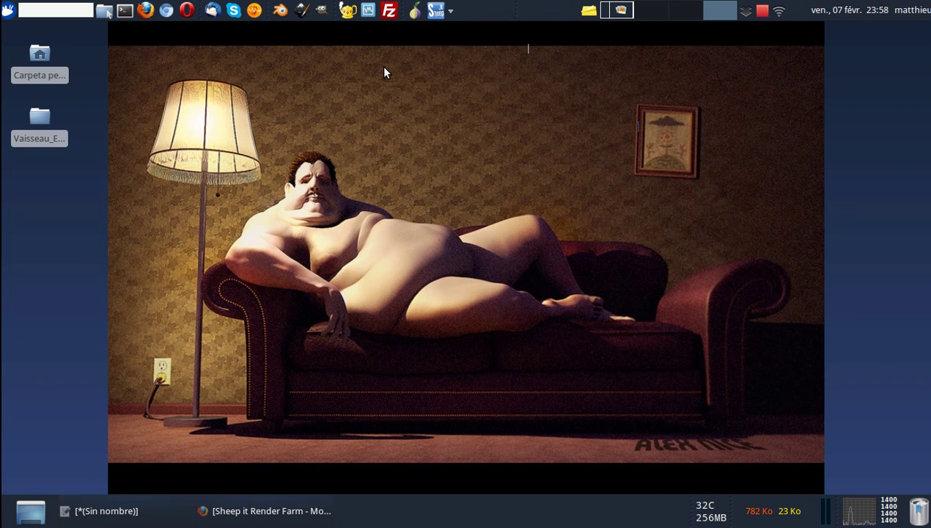
pyautogui.click(438, 13)
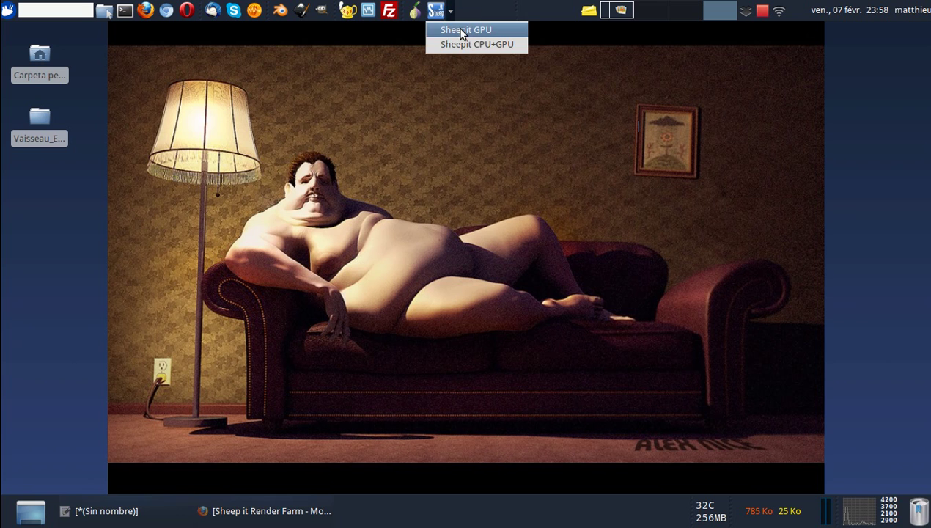
pyautogui.click(448, 101)
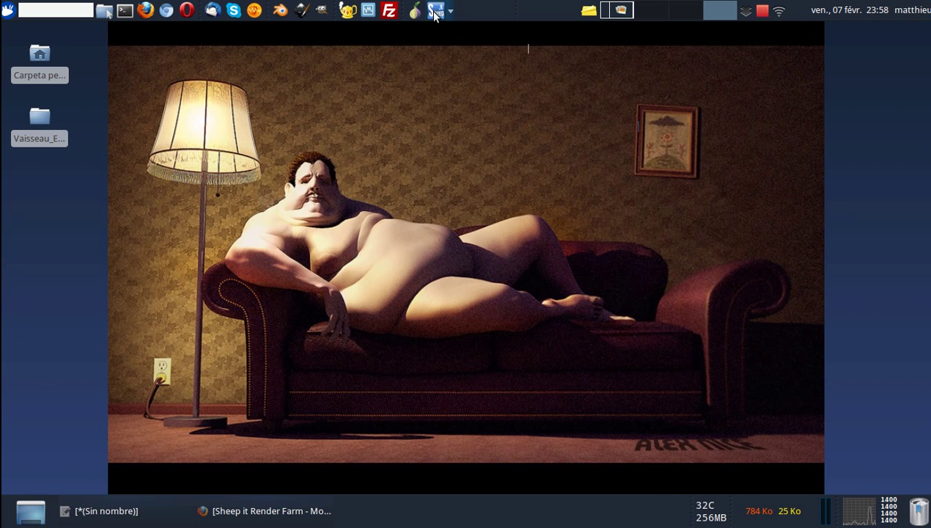
# Reload the SheepIt Get Started page and find the section on launching without a browser.
pyautogui.click(269, 513)
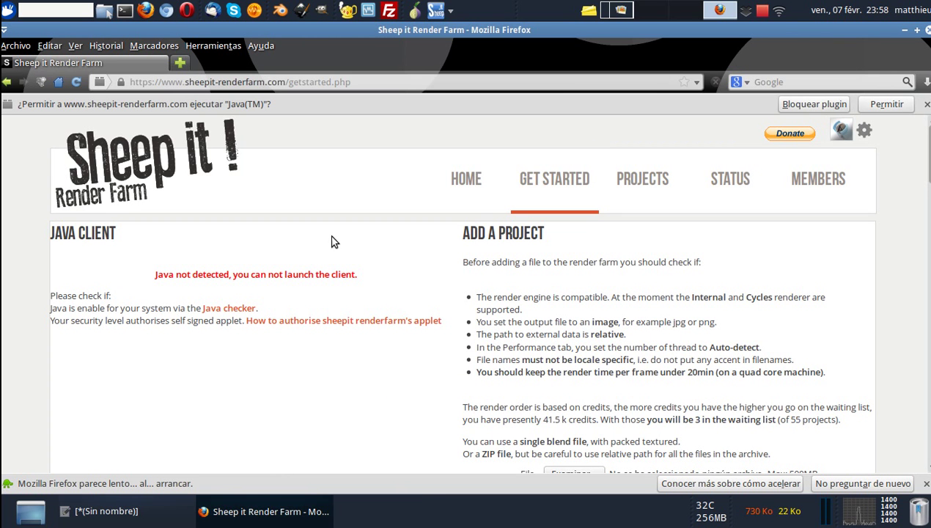
pyautogui.click(525, 182)
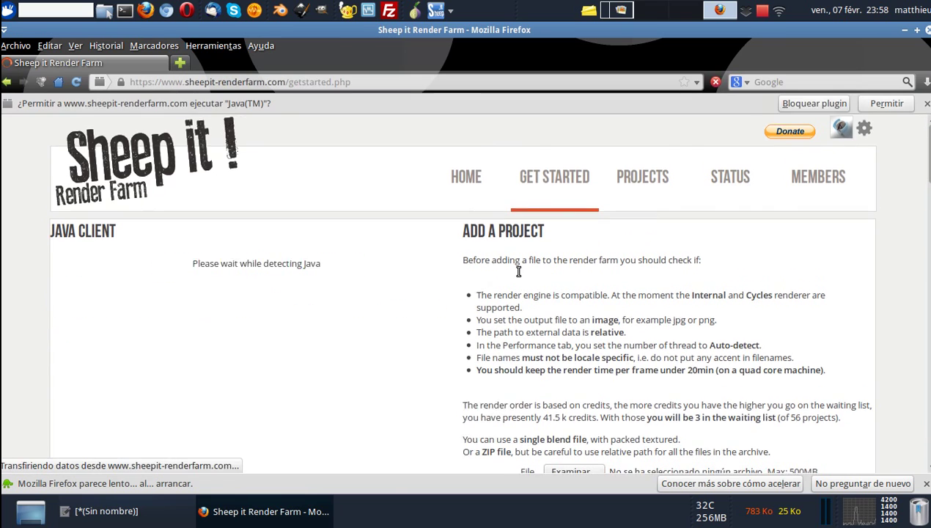
pyautogui.scroll(-12, 513, 269)
pyautogui.scroll(3, 145, 247)
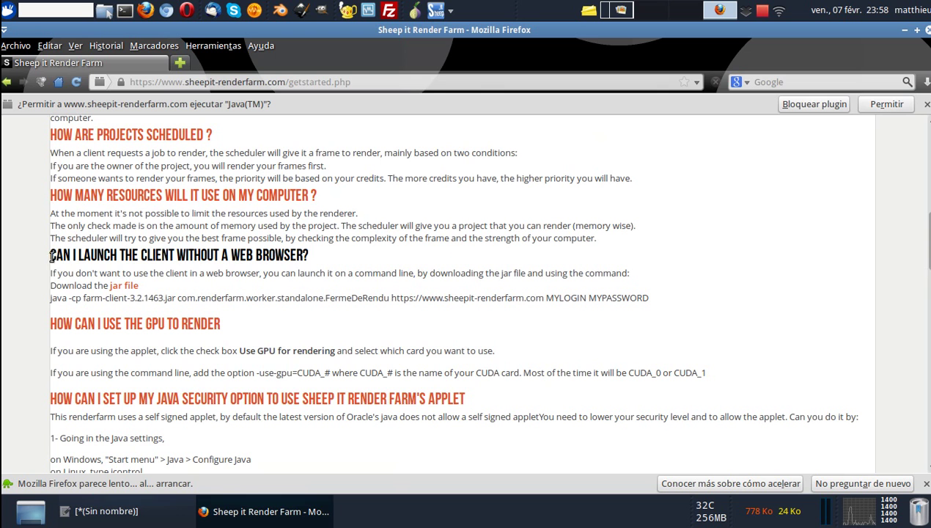
pyautogui.moveTo(51, 255); pyautogui.dragTo(322, 256)
pyautogui.click(326, 249)
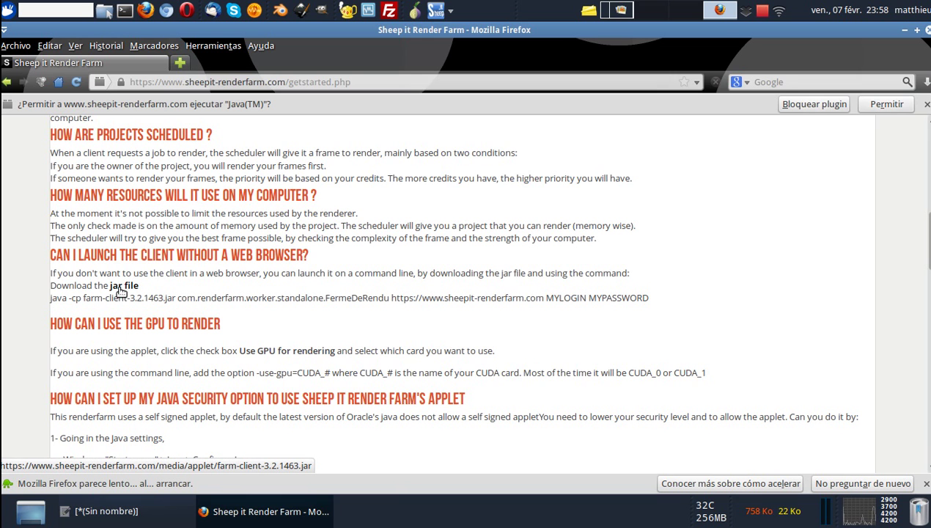
# Start saving the client jar to Données/3D/blender/sheepit, then cancel since it already exists.
pyautogui.click(125, 288)
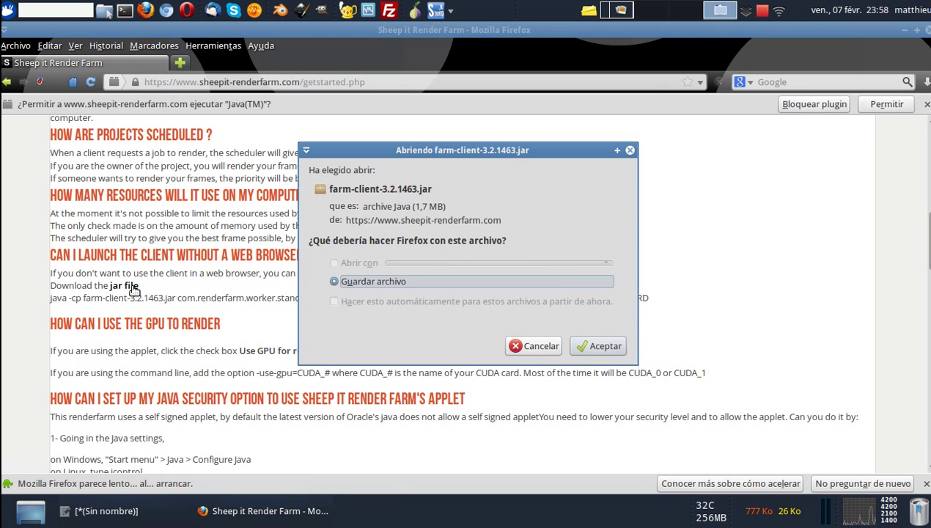
pyautogui.click(601, 346)
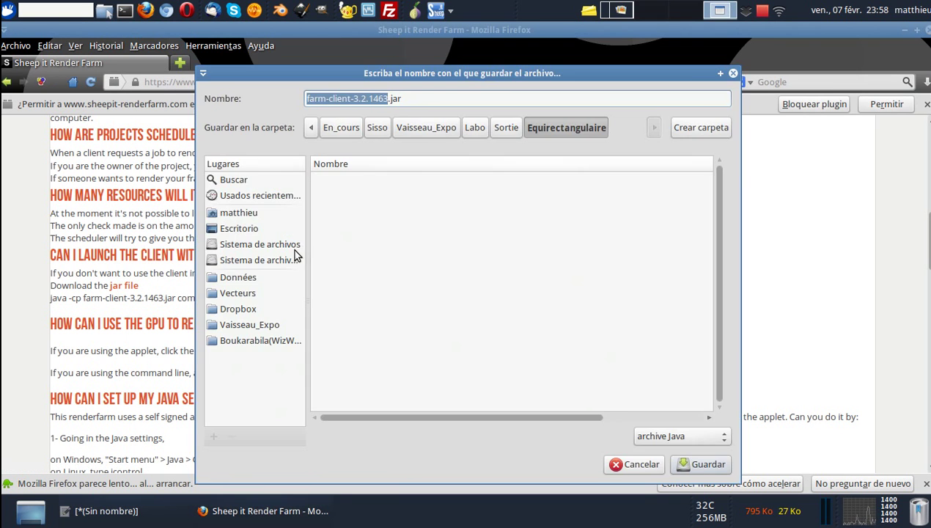
pyautogui.click(253, 277)
pyautogui.doubleClick(341, 195)
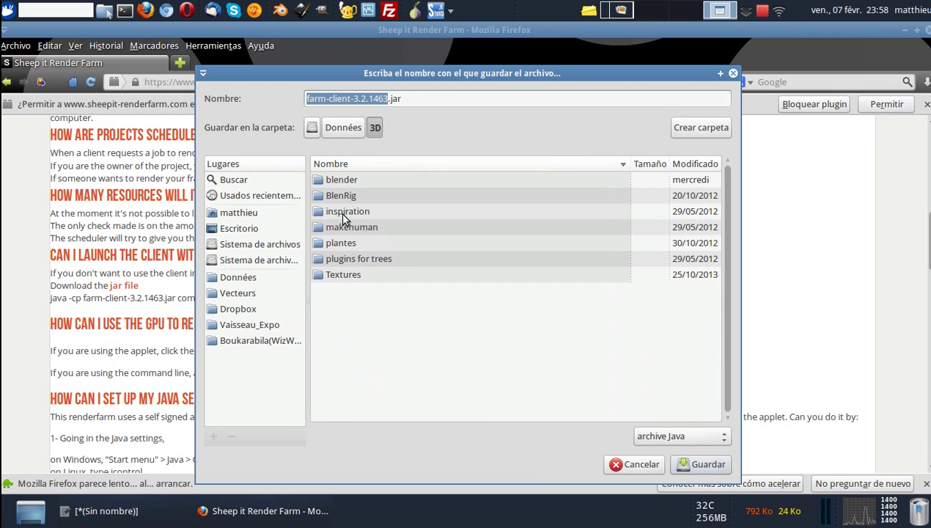
pyautogui.doubleClick(354, 183)
pyautogui.doubleClick(348, 241)
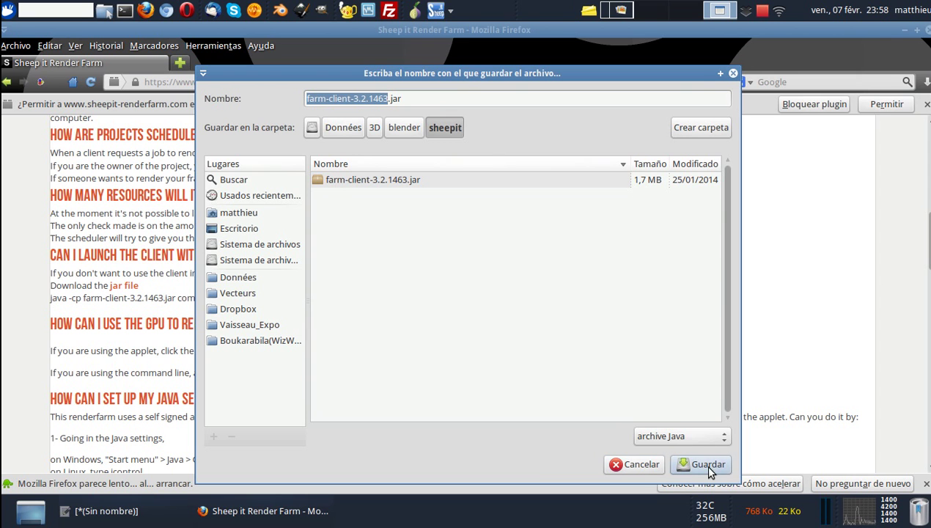
pyautogui.click(640, 464)
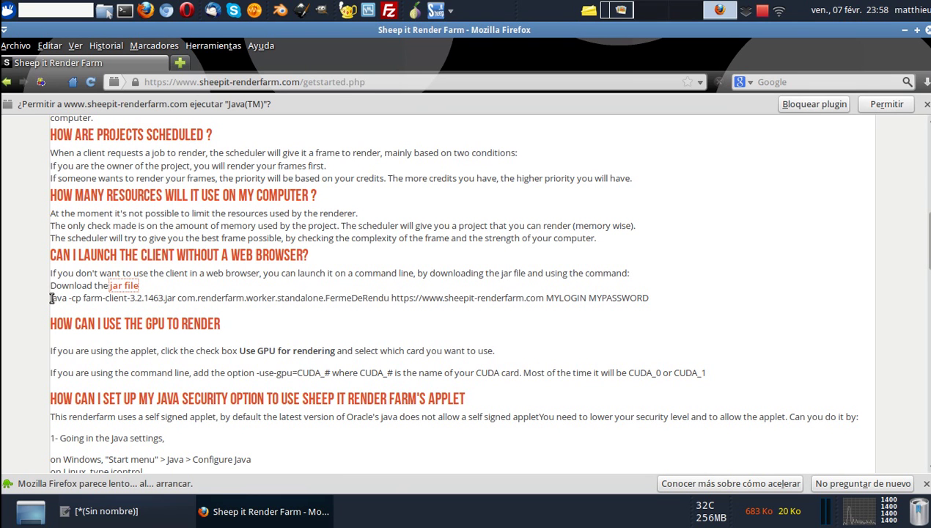
pyautogui.moveTo(51, 298); pyautogui.dragTo(660, 298)
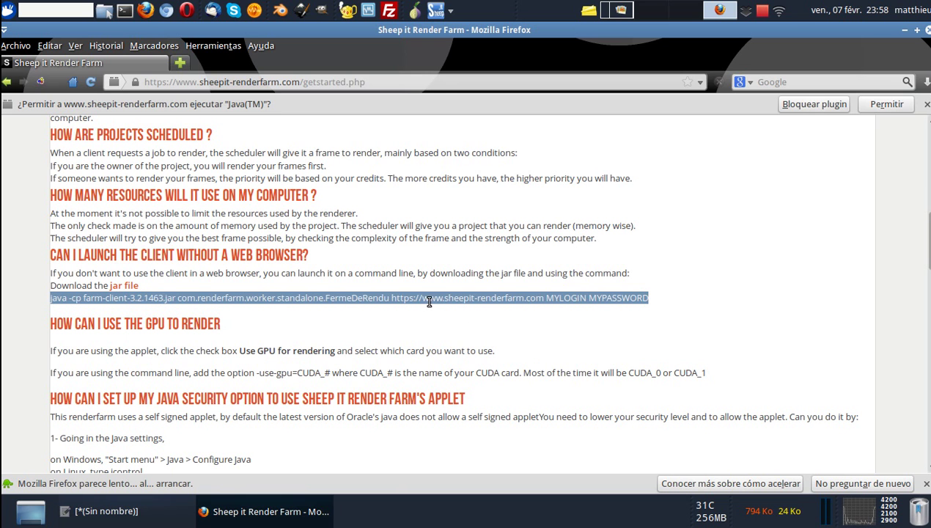
pyautogui.click(541, 299)
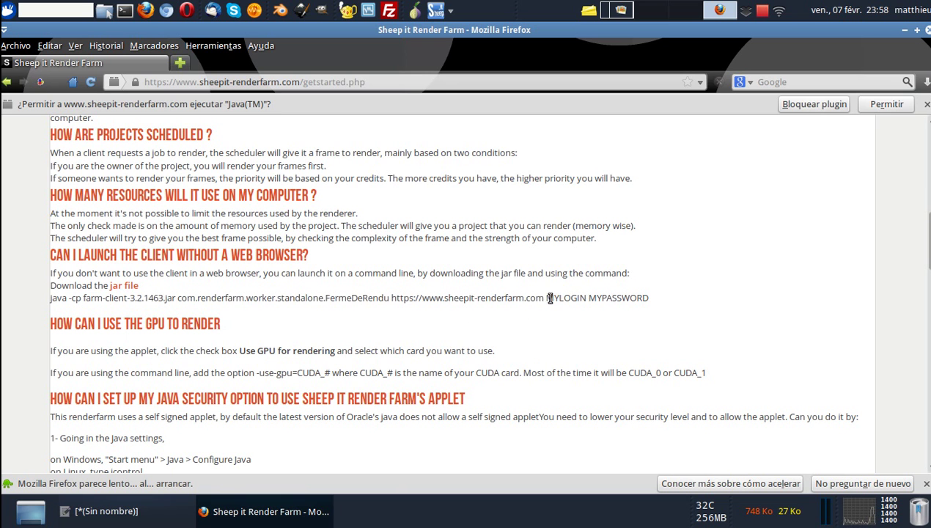
pyautogui.moveTo(543, 297); pyautogui.dragTo(49, 301)
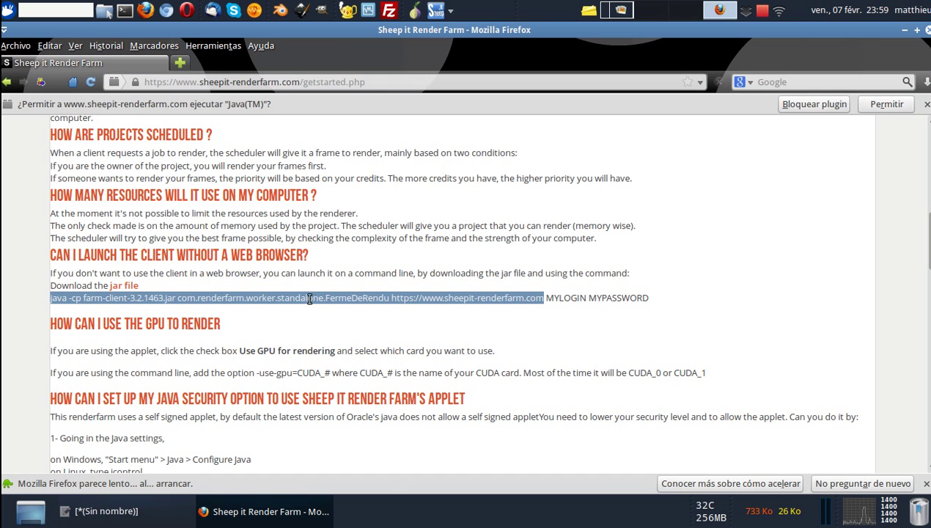
pyautogui.click(390, 298)
pyautogui.moveTo(390, 298); pyautogui.dragTo(649, 298)
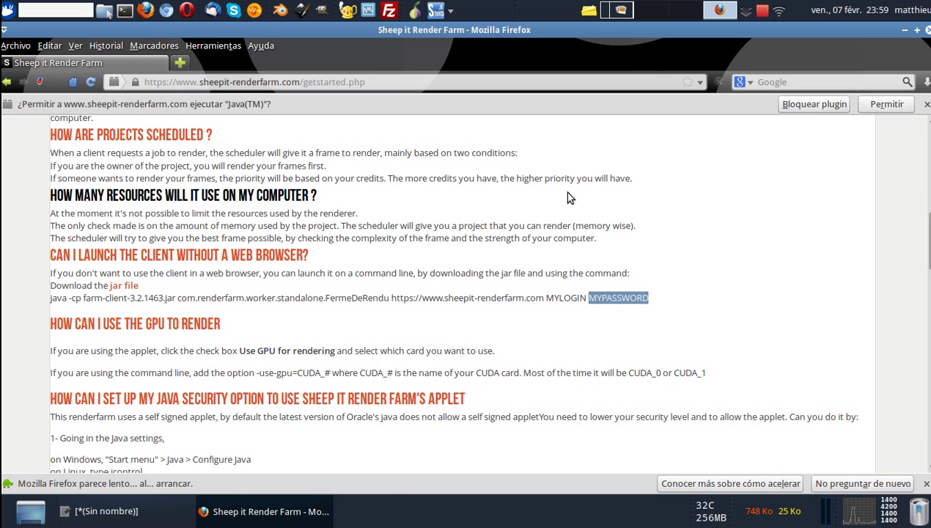
pyautogui.click(614, 297)
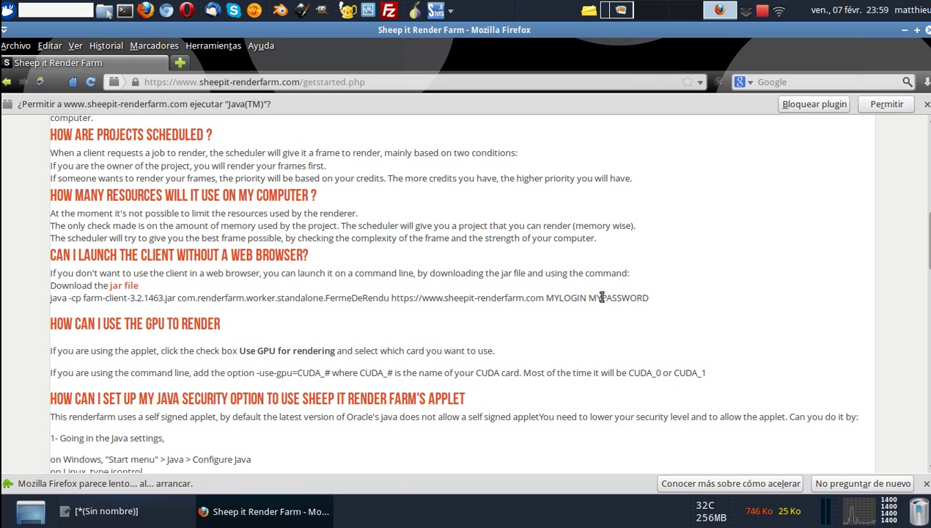
# Add a new empty launcher item to the panel.
pyautogui.rightClick(467, 14)
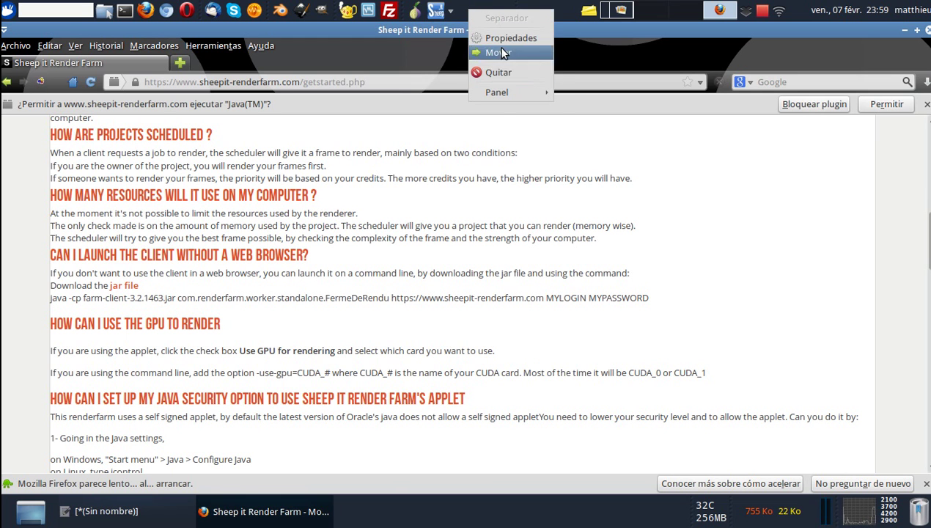
pyautogui.moveTo(515, 96)
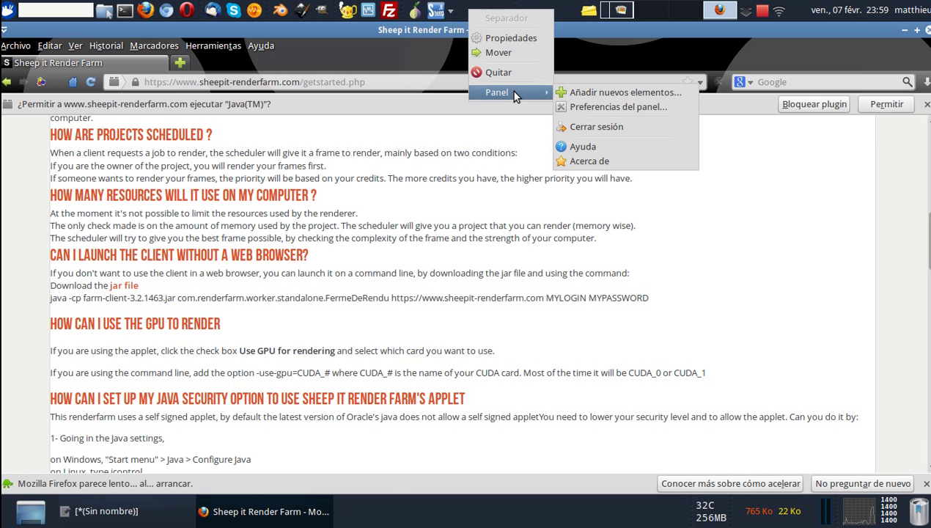
pyautogui.click(590, 92)
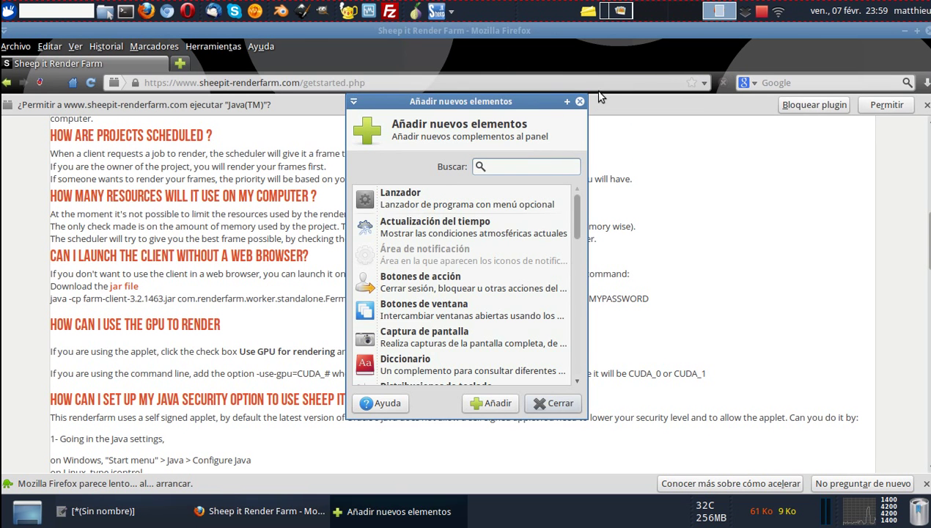
pyautogui.click(406, 194)
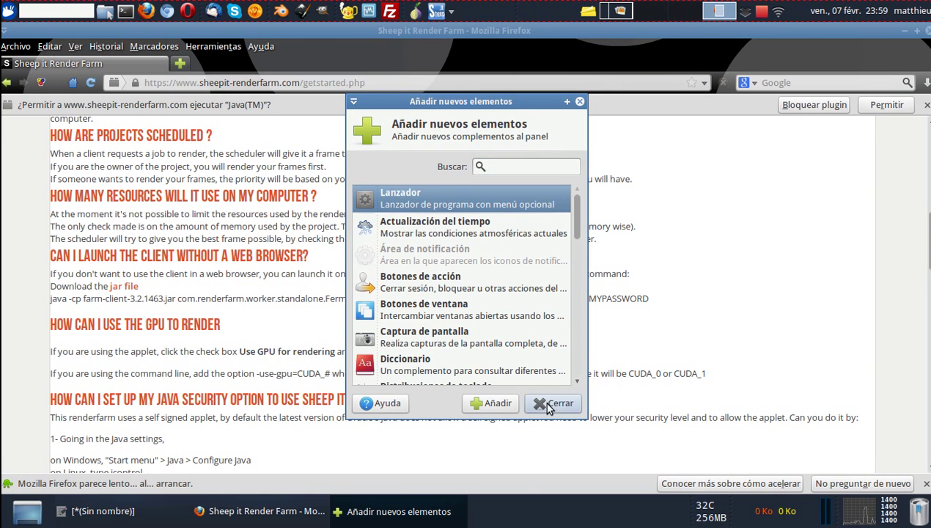
pyautogui.click(498, 402)
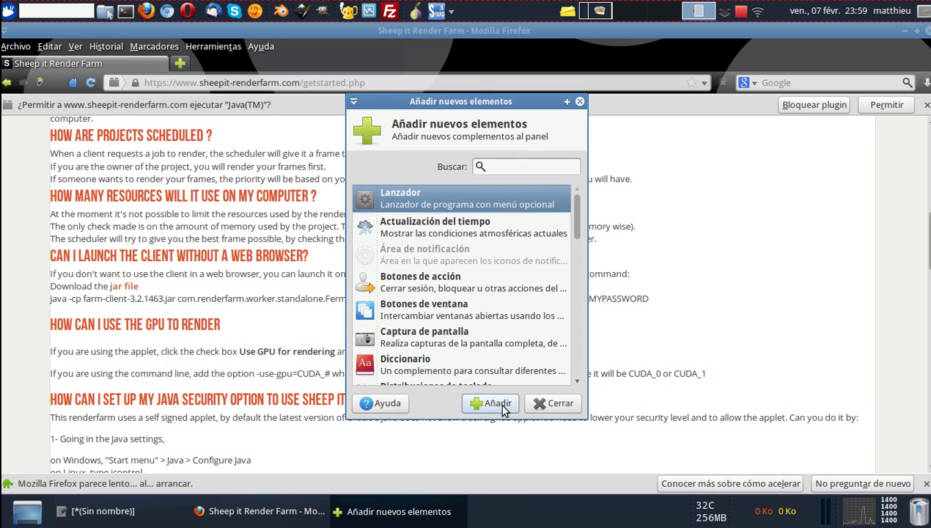
pyautogui.click(549, 402)
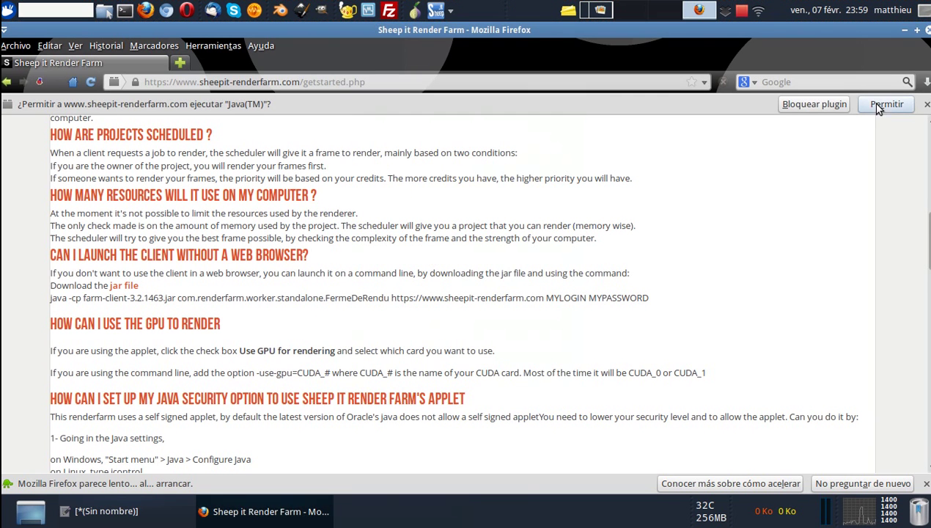
# Move the new launcher from the far right to just after the existing launchers.
pyautogui.rightClick(922, 13)
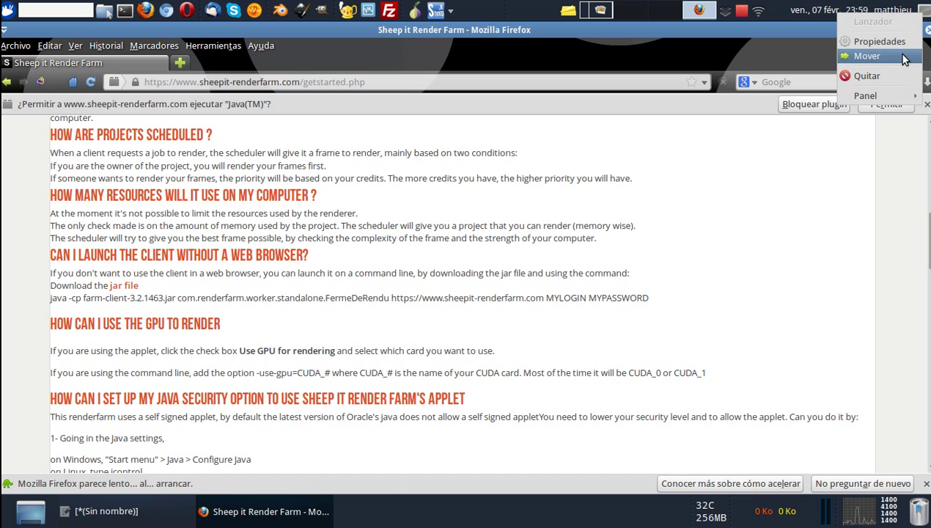
pyautogui.click(867, 56)
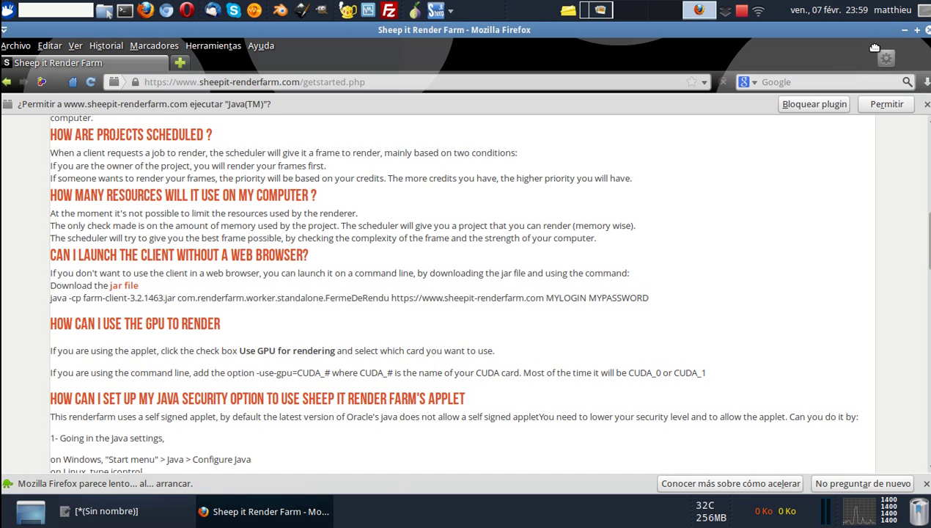
pyautogui.click(464, 12)
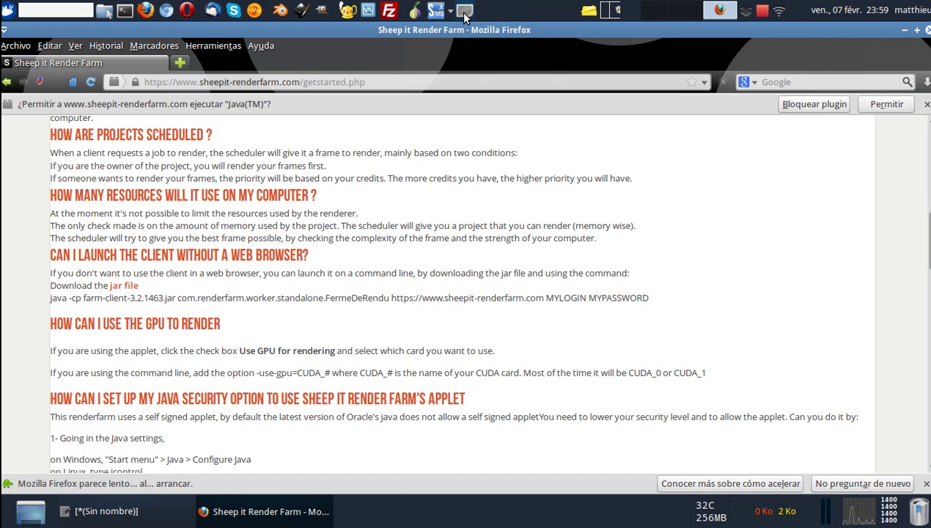
# In the launcher's properties, add a new empty item named Sheepit_CPU.
pyautogui.rightClick(464, 12)
pyautogui.click(481, 40)
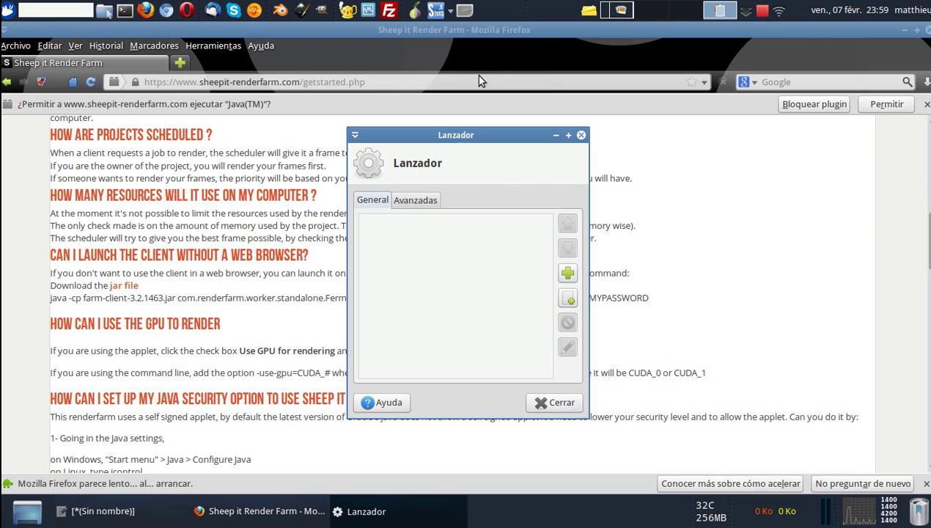
pyautogui.click(568, 298)
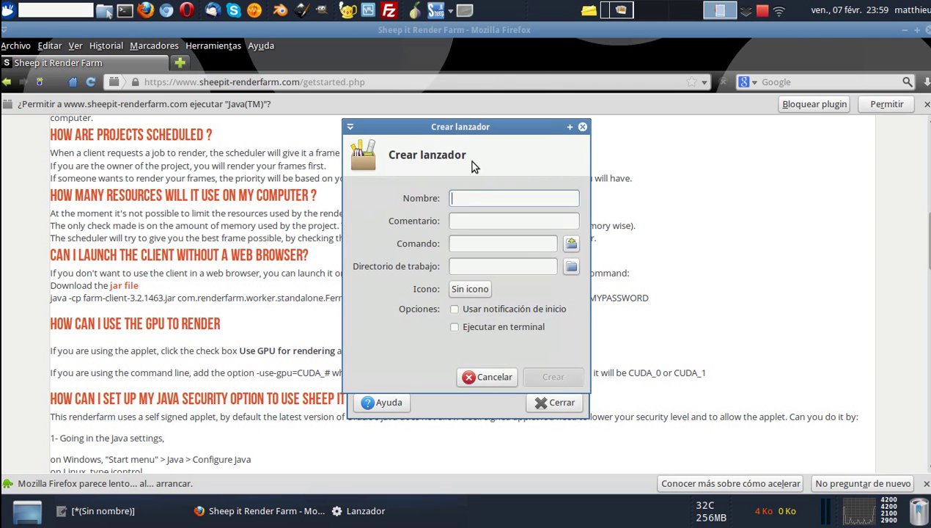
pyautogui.write('Sheepit_CPU')
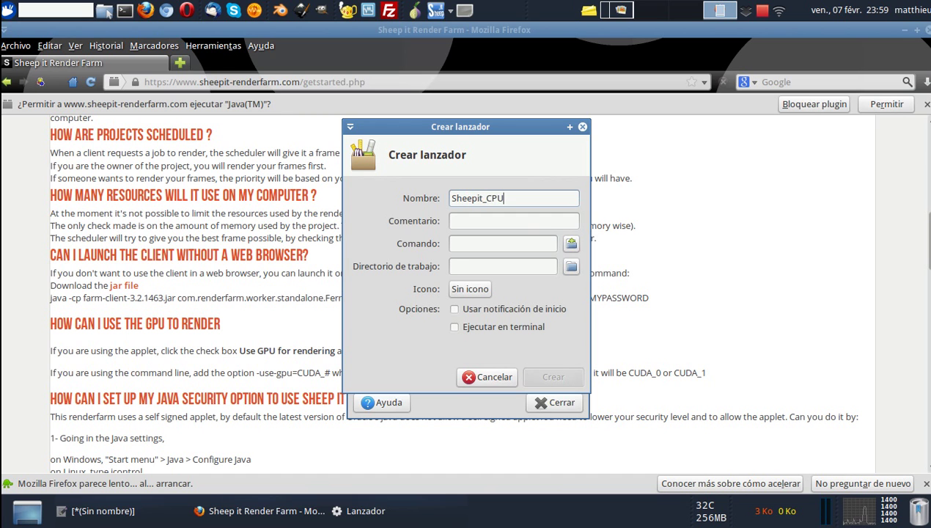
# Set the item's working directory to /Données/3D/blender/sheepit.
pyautogui.click(456, 266)
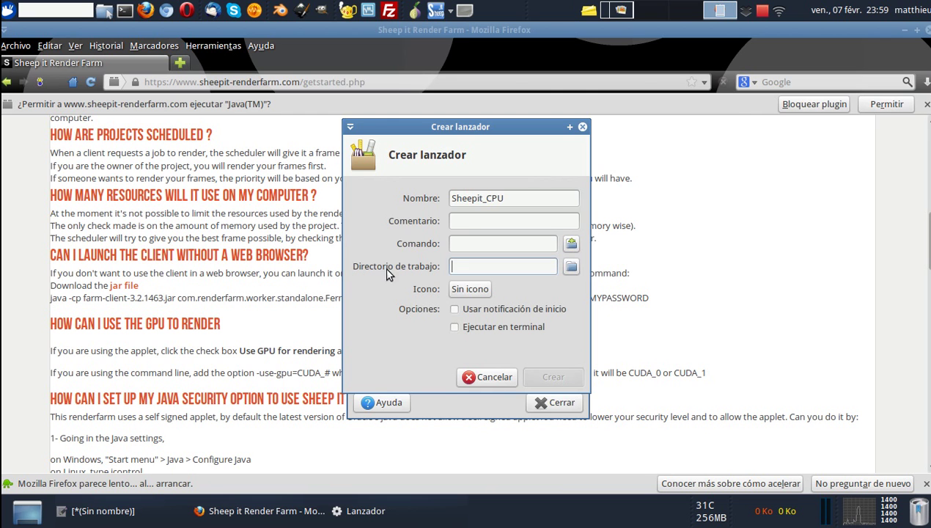
pyautogui.click(571, 266)
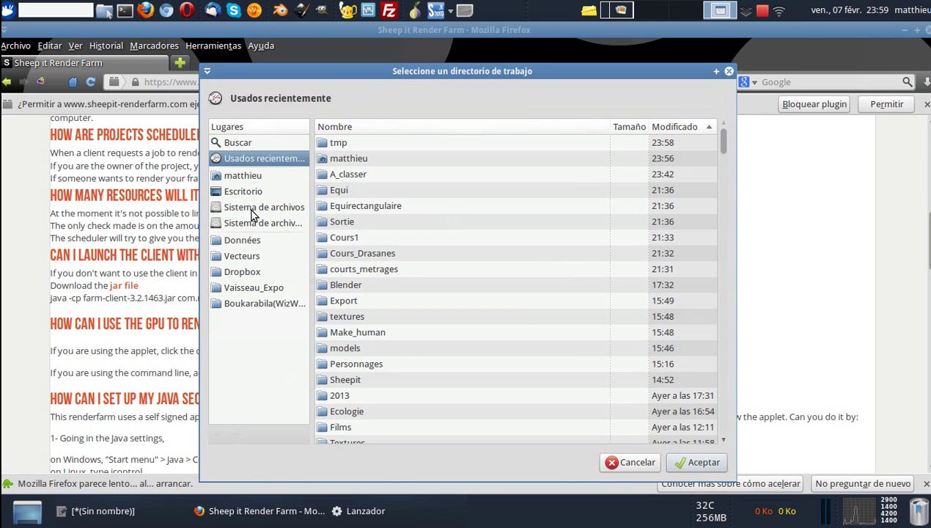
pyautogui.click(247, 240)
pyautogui.doubleClick(341, 176)
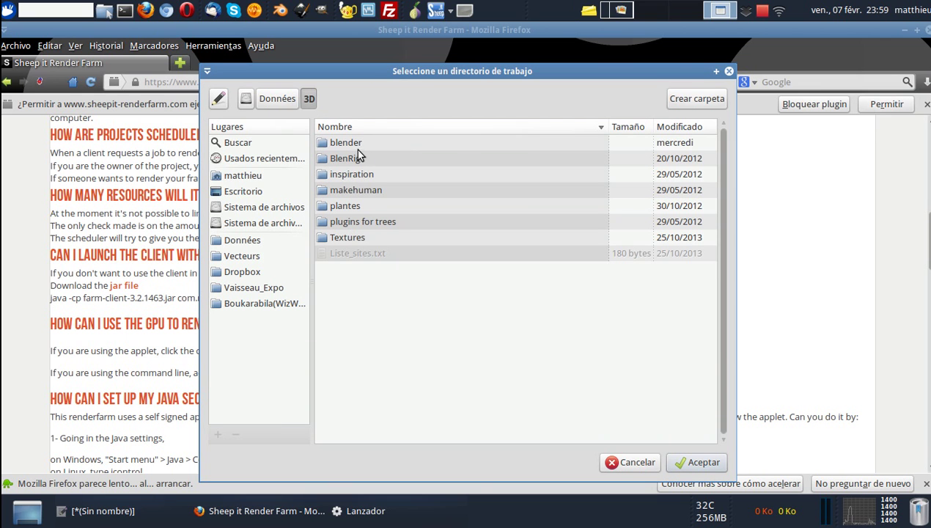
pyautogui.doubleClick(357, 144)
pyautogui.doubleClick(351, 205)
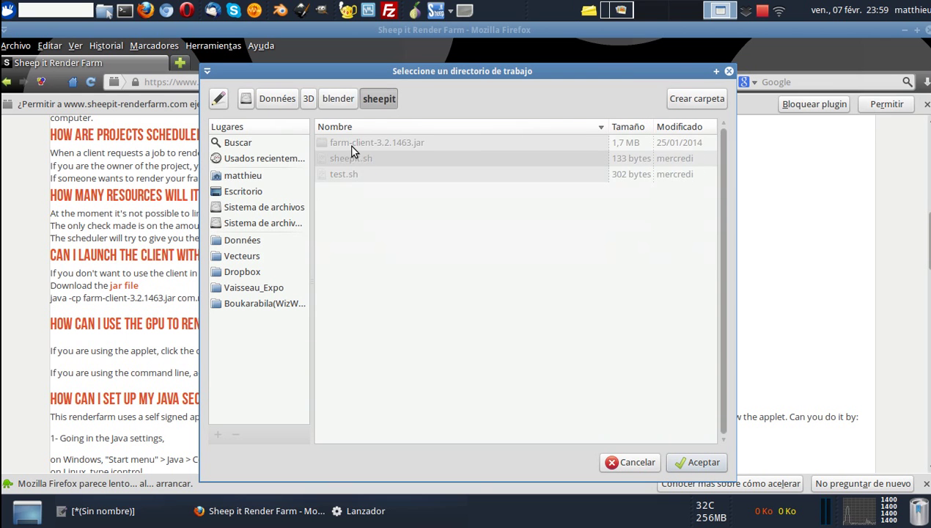
pyautogui.click(692, 462)
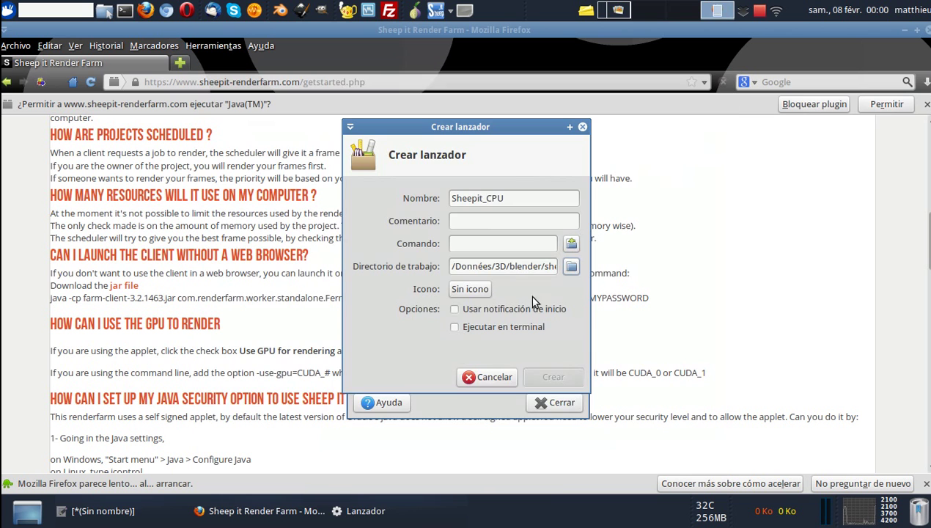
pyautogui.moveTo(452, 265); pyautogui.dragTo(566, 267)
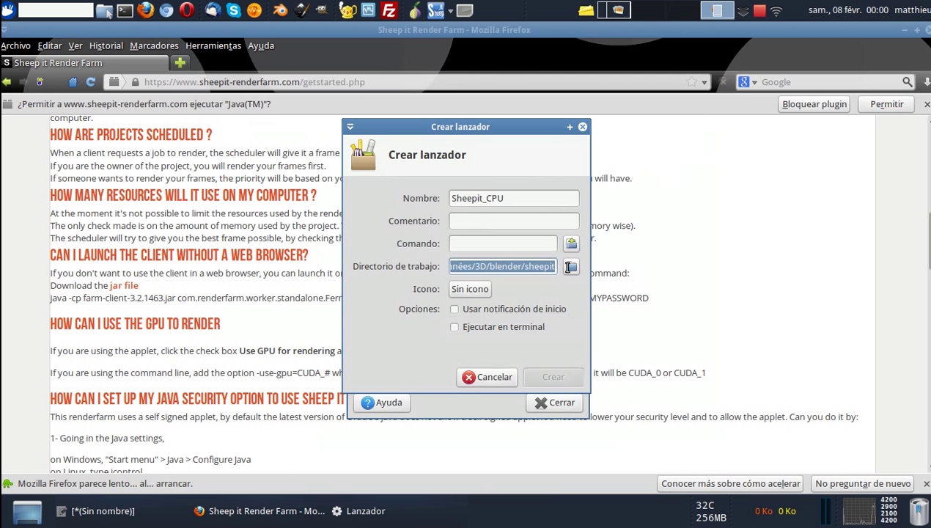
pyautogui.click(544, 264)
# Check the java launch command on the SheepIt help page, then bring up the prepared-commands note.
pyautogui.click(522, 244)
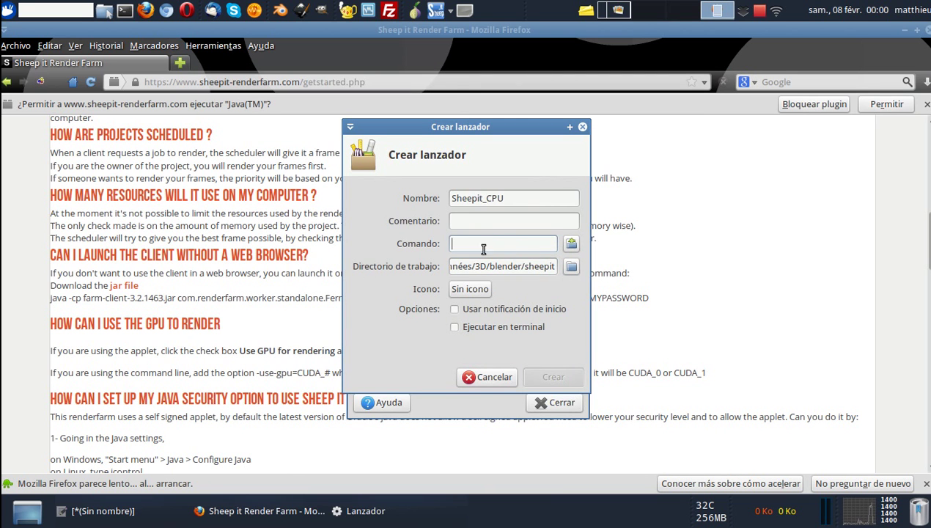
pyautogui.click(134, 298)
pyautogui.moveTo(50, 297)
pyautogui.mouseDown()
pyautogui.moveTo(647, 295)
pyautogui.moveTo(55, 299)
pyautogui.mouseUp()
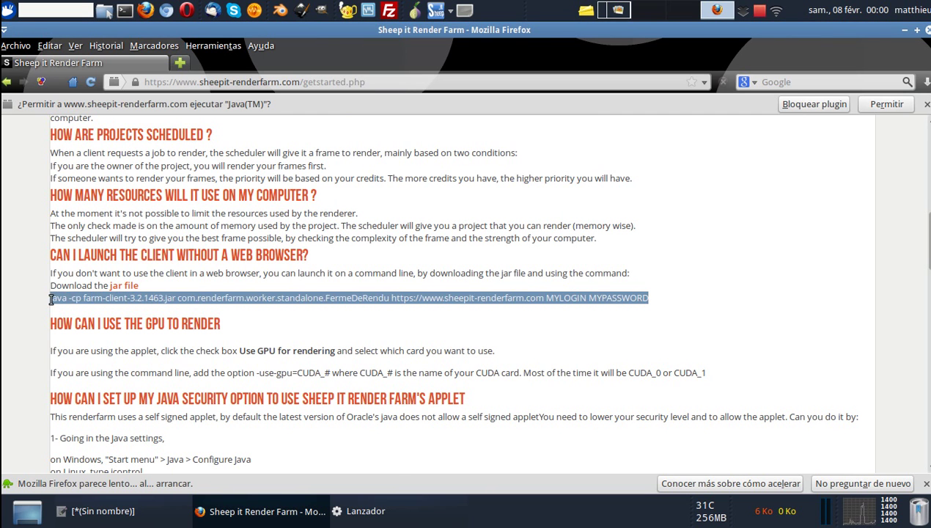
pyautogui.click(83, 297)
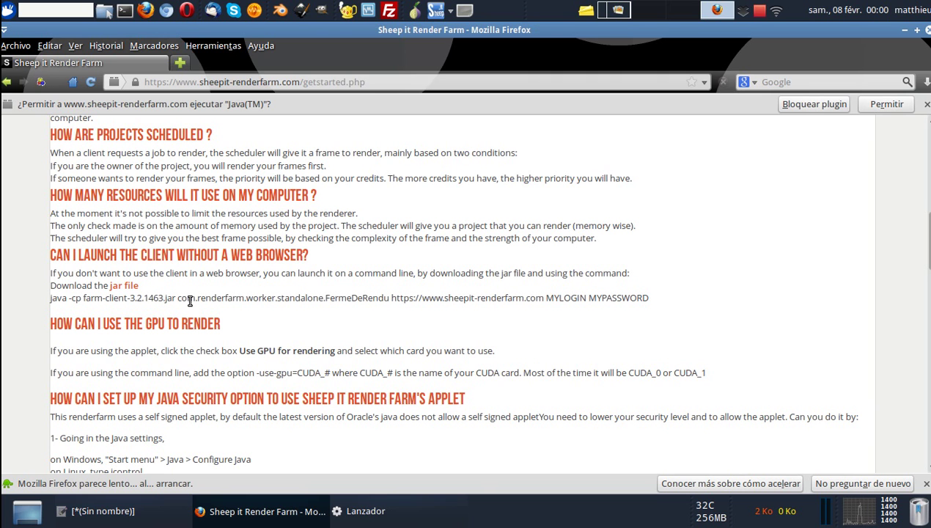
pyautogui.click(150, 509)
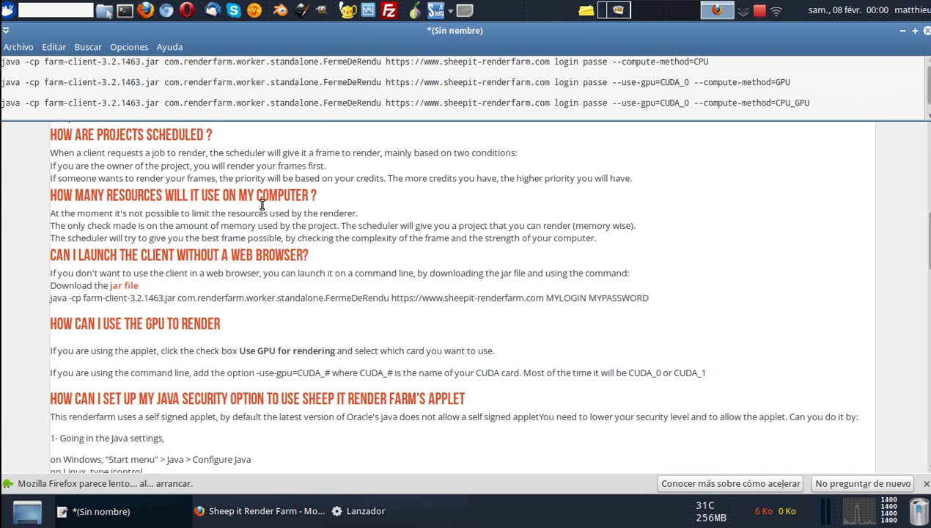
# Delete --compute-method=CPU from the first java command and select the whole line.
pyautogui.moveTo(2, 62); pyautogui.dragTo(597, 60)
pyautogui.moveTo(715, 63); pyautogui.dragTo(609, 64)
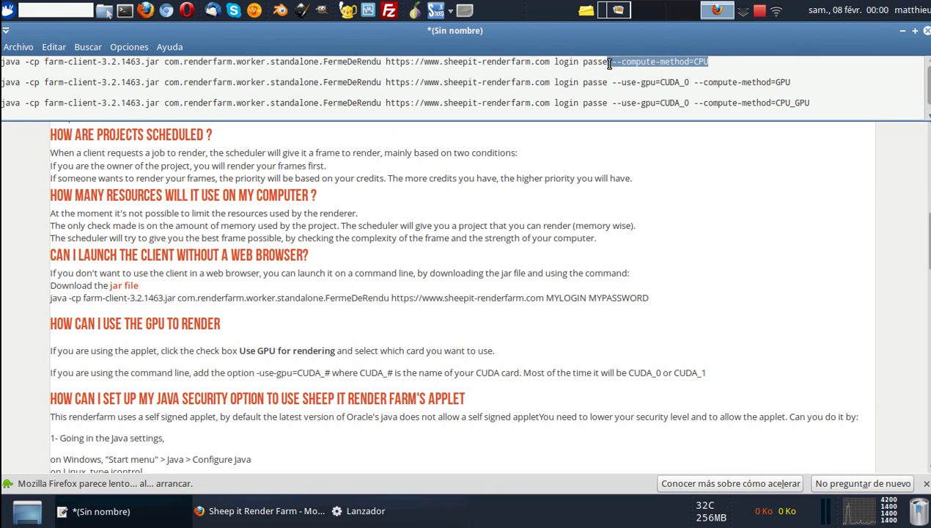
pyautogui.click(656, 63)
pyautogui.moveTo(711, 62); pyautogui.dragTo(607, 64)
pyautogui.press('BackSpace')
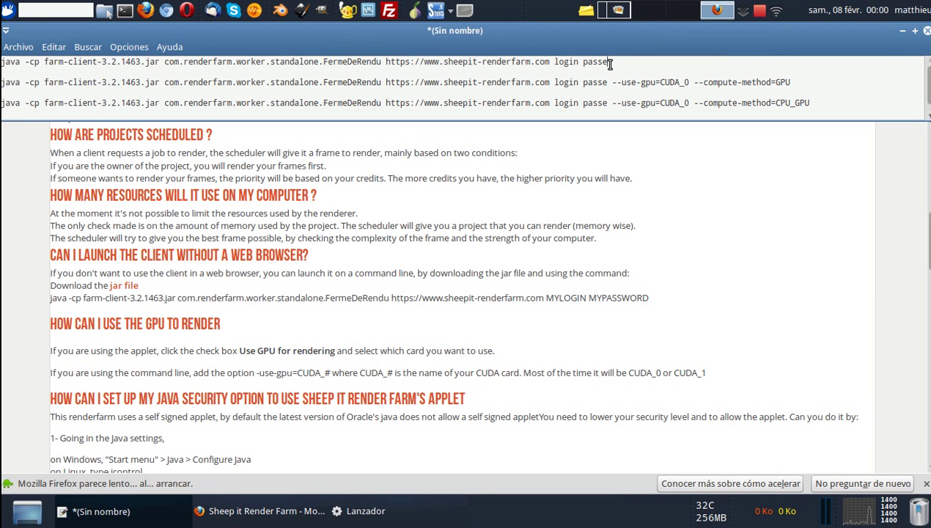
pyautogui.moveTo(609, 62); pyautogui.dragTo(5, 61)
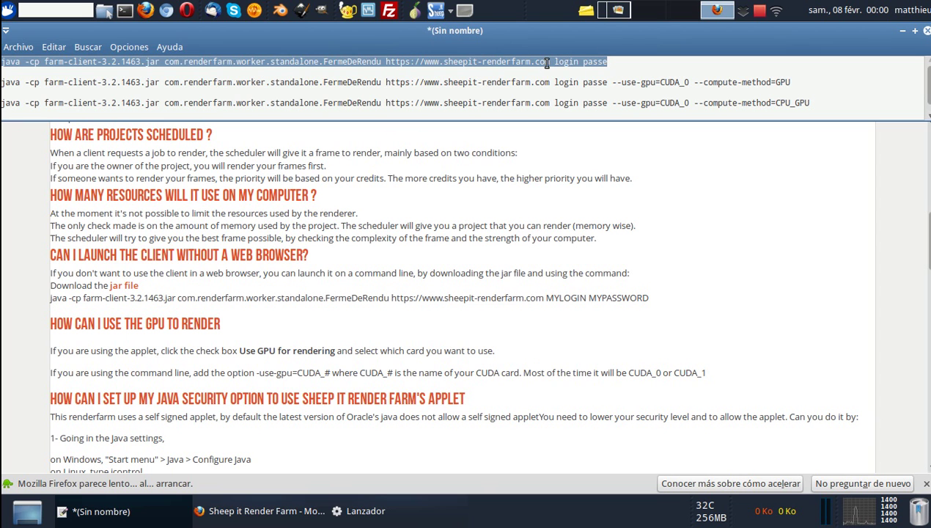
pyautogui.click(381, 518)
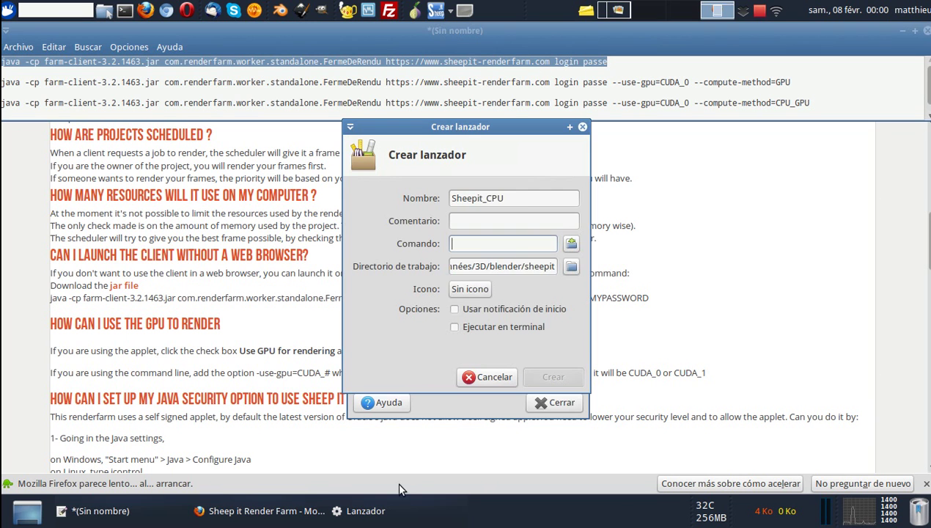
# Paste the java command, replace the login/password placeholders with account credentials, run in terminal, create Sheepit_CPU.
pyautogui.rightClick(471, 246)
pyautogui.click(505, 281)
pyautogui.moveTo(509, 243); pyautogui.dragTo(571, 247)
pyautogui.write('screenart ')
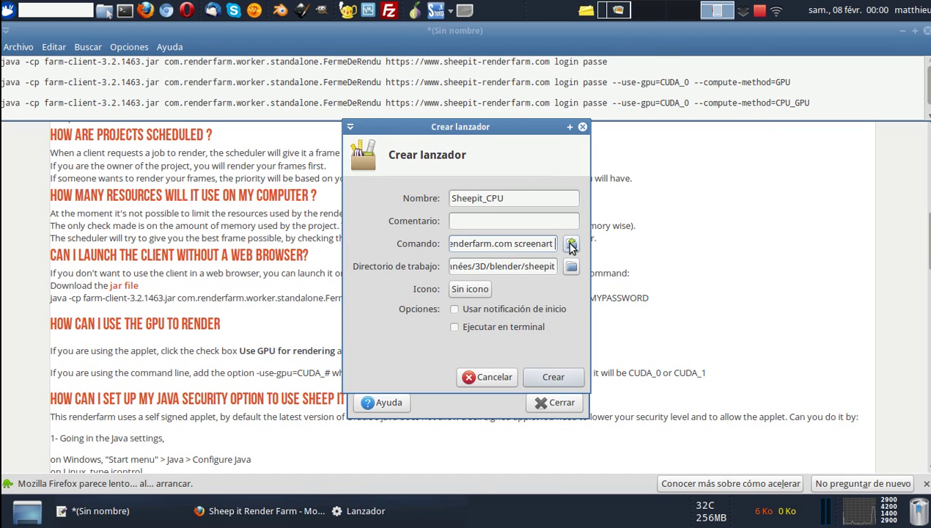
pyautogui.write('motdepasse')
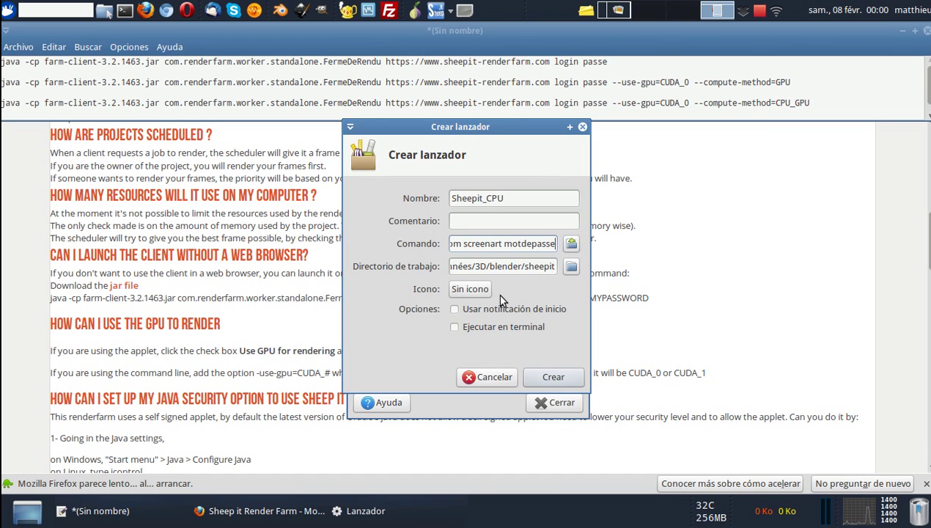
pyautogui.click(458, 327)
pyautogui.click(461, 332)
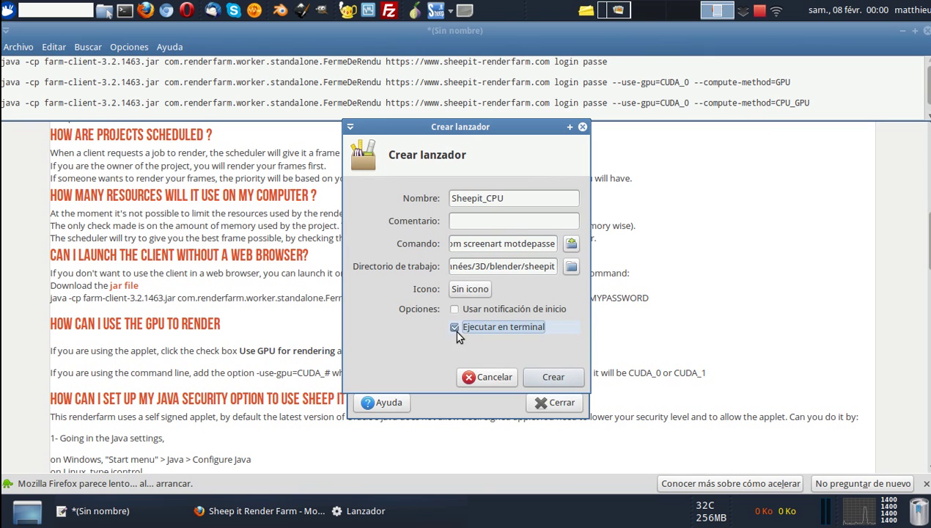
pyautogui.click(455, 329)
pyautogui.click(455, 328)
pyautogui.click(554, 377)
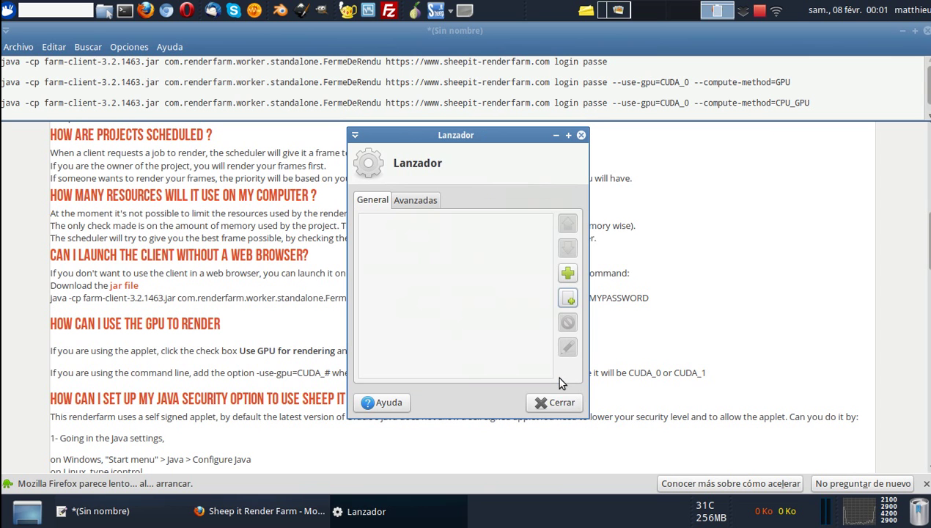
# Add a Sheepit_GPU item with working directory /Données/3D/blender/sheepit.
pyautogui.click(571, 303)
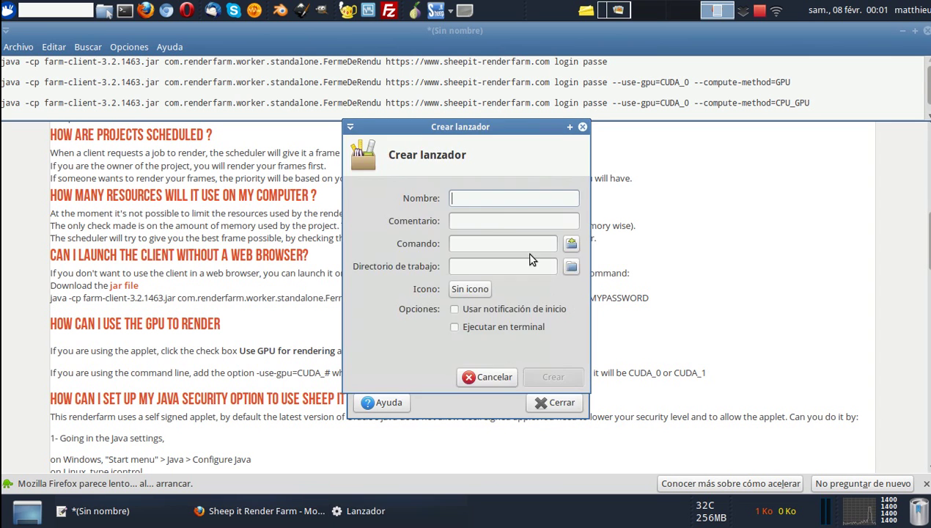
pyautogui.write('Sheepit_GPU')
pyautogui.click(570, 267)
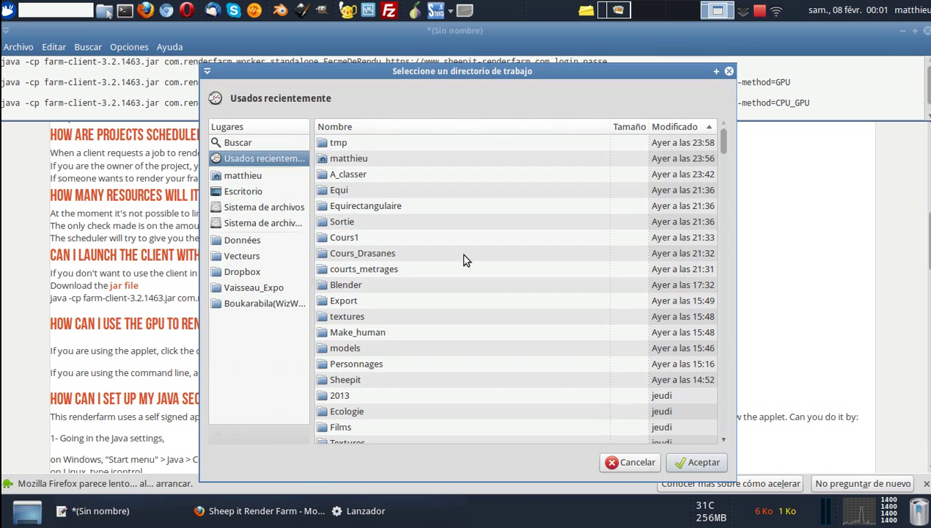
pyautogui.click(242, 242)
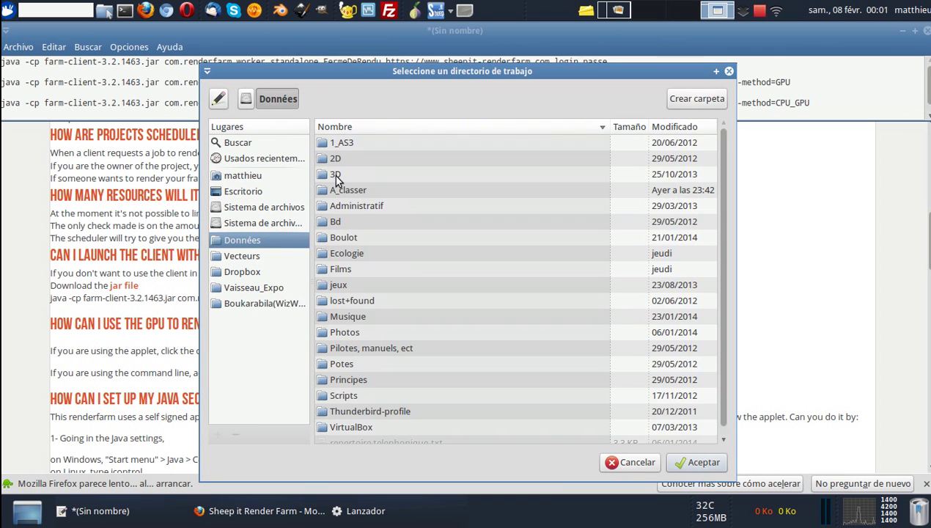
pyautogui.doubleClick(335, 176)
pyautogui.doubleClick(346, 145)
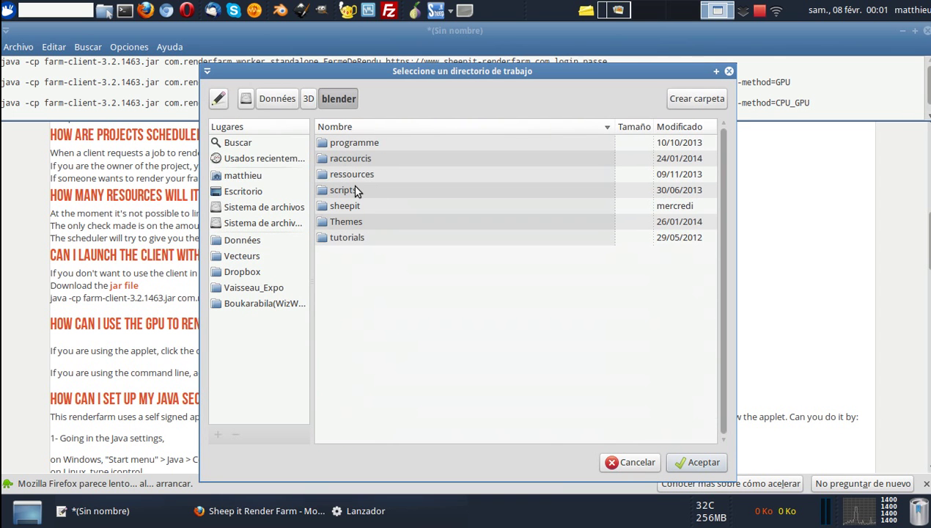
pyautogui.doubleClick(354, 205)
pyautogui.click(719, 464)
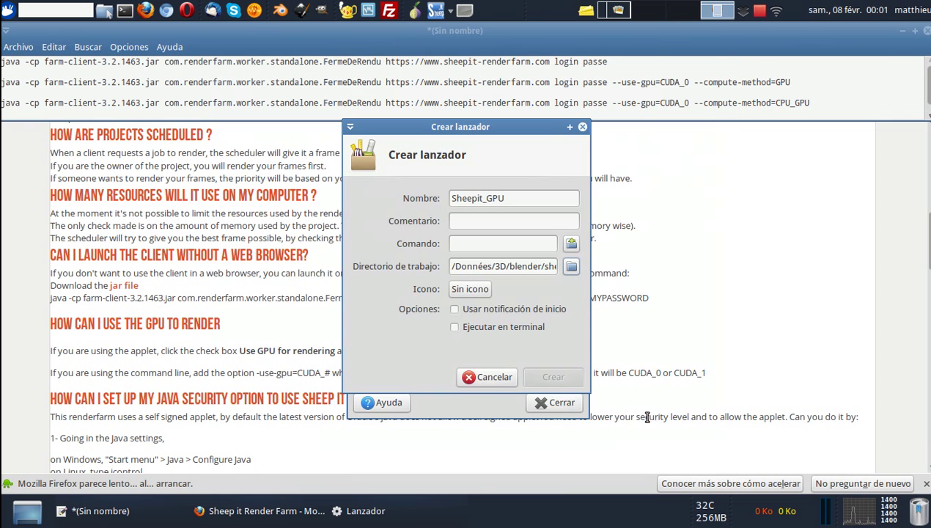
pyautogui.click(325, 82)
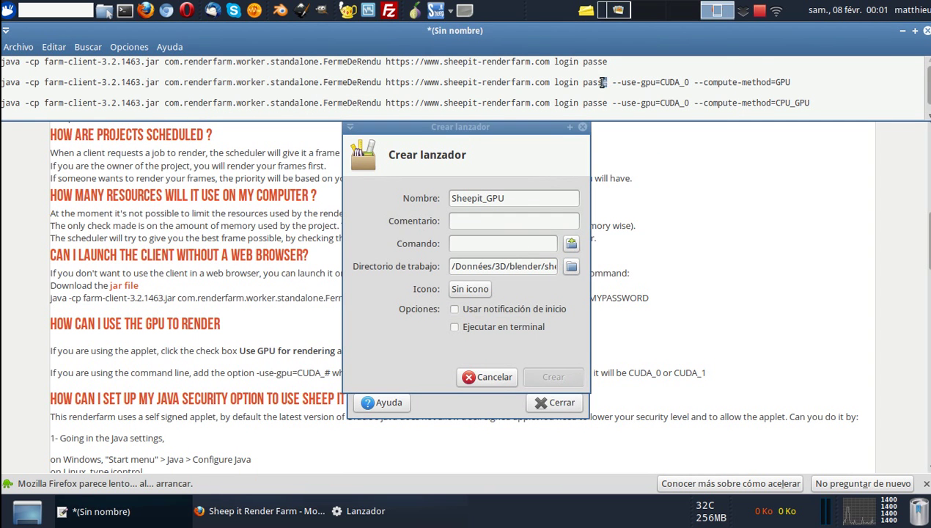
# Copy the second-line GPU java command (--use-gpu=CUDA_0, compute-method GPU) into the Comando field.
pyautogui.moveTo(613, 82); pyautogui.dragTo(689, 83)
pyautogui.click(686, 83)
pyautogui.click(683, 82)
pyautogui.click(689, 82)
pyautogui.moveTo(789, 82); pyautogui.dragTo(706, 83)
pyautogui.moveTo(613, 82); pyautogui.dragTo(687, 83)
pyautogui.click(684, 82)
pyautogui.moveTo(786, 82); pyautogui.dragTo(2, 85)
pyautogui.hotkey('ctrl', 'c')
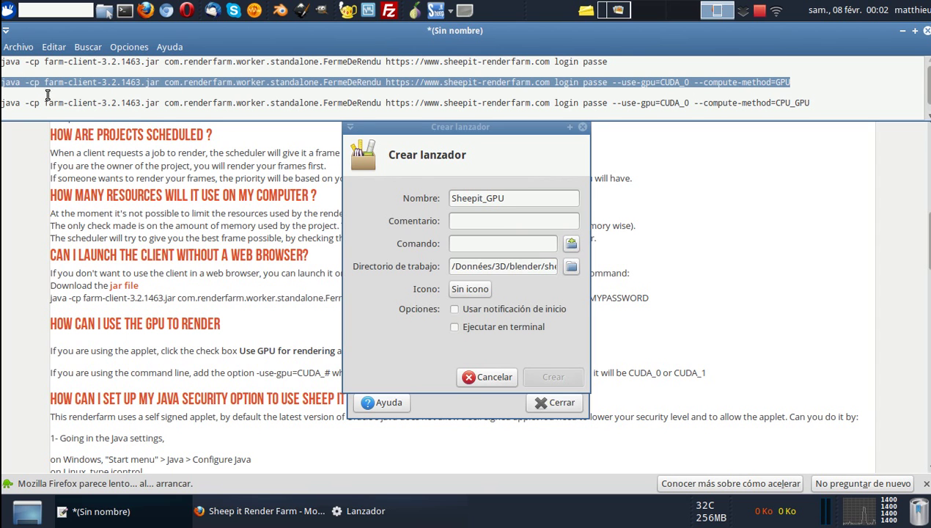
pyautogui.click(463, 245)
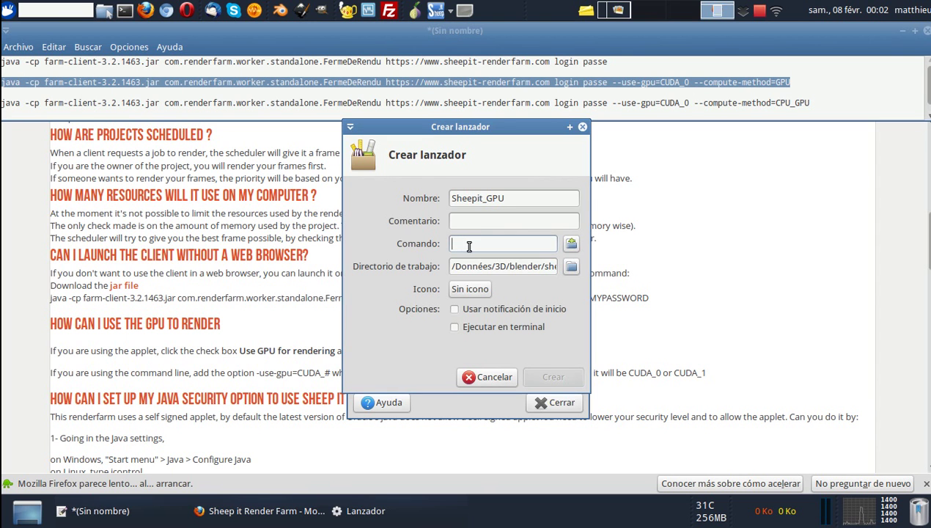
pyautogui.middleClick(463, 245)
# Replace the login/password placeholder with account credentials, enable run in terminal, and create Sheepit_GPU.
pyautogui.moveTo(494, 243); pyautogui.dragTo(459, 244)
pyautogui.click(506, 243)
pyautogui.moveTo(539, 243); pyautogui.dragTo(476, 244)
pyautogui.press('Left')
pyautogui.press('Left')
pyautogui.press('Left')
pyautogui.press('Left')
pyautogui.press('Left')
pyautogui.press('Left')
pyautogui.press('Left')
pyautogui.press('Left')
pyautogui.press('Left')
pyautogui.press('Left')
pyautogui.press('Left')
pyautogui.press('Left')
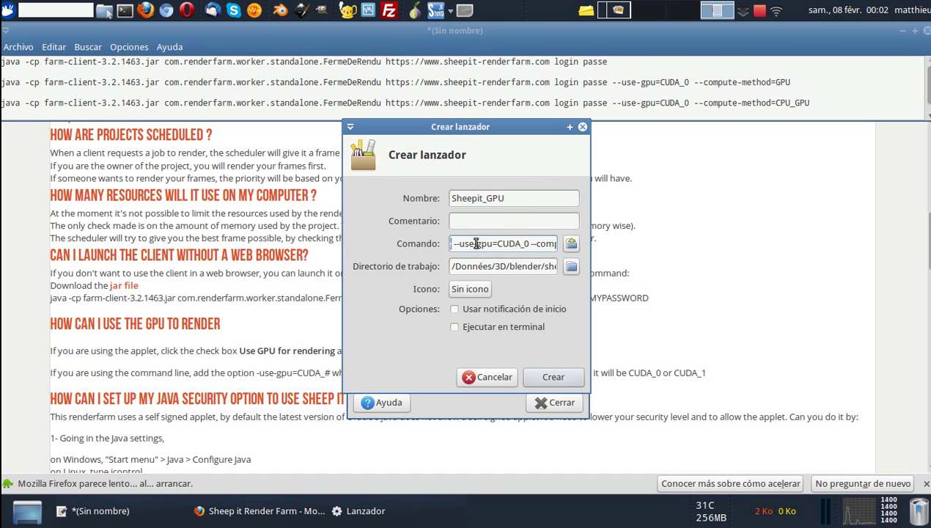
pyautogui.press('Left')
pyautogui.press('Left')
pyautogui.press('Left')
pyautogui.press('Left')
pyautogui.hotkey('shift', 'Right')
pyautogui.hotkey('shift', 'Right')
pyautogui.hotkey('shift', 'Right')
pyautogui.hotkey('shift', 'Right')
pyautogui.hotkey('shift', 'Right')
pyautogui.hotkey('shift', 'Right')
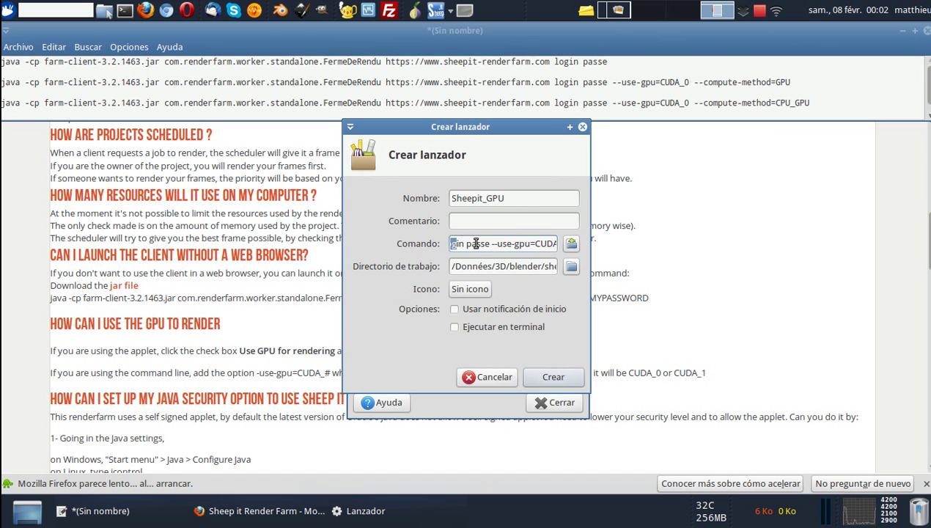
pyautogui.hotkey('shift', 'Right')
pyautogui.hotkey('shift', 'Right')
pyautogui.hotkey('shift', 'Right')
pyautogui.write('screenart mot de')
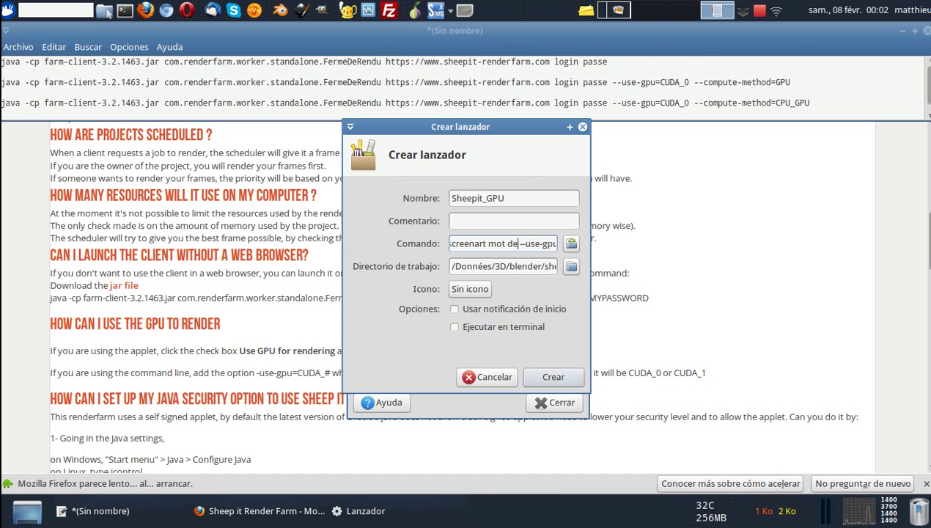
pyautogui.press('BackSpace')
pyautogui.press('BackSpace')
pyautogui.press('BackSpace')
pyautogui.write('depasse')
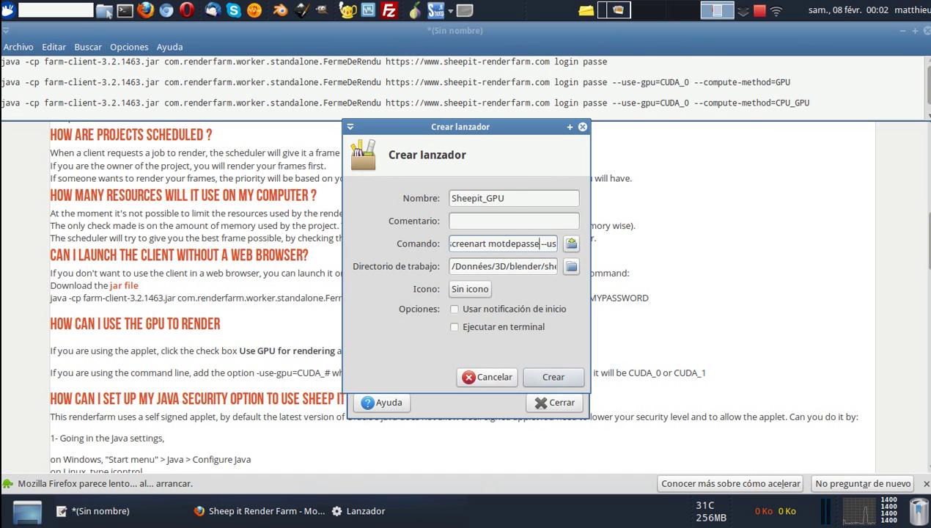
pyautogui.click(456, 327)
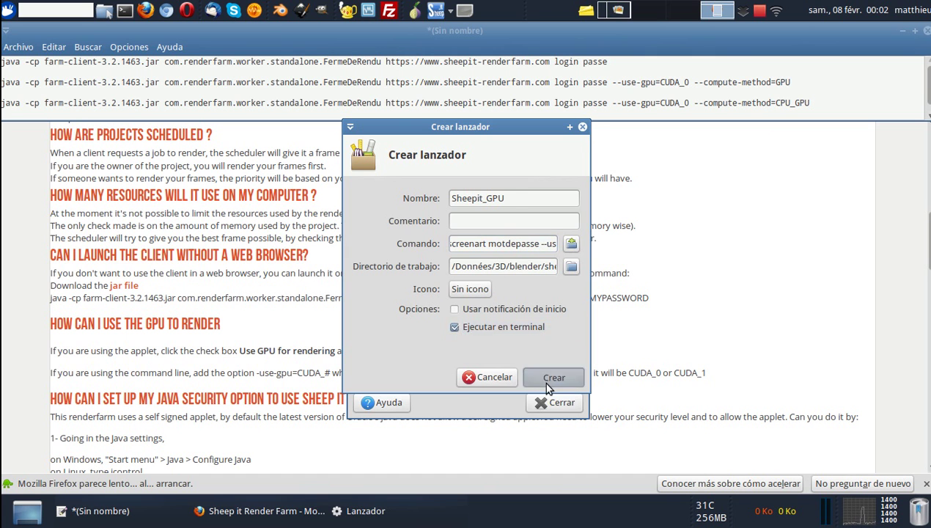
pyautogui.click(551, 378)
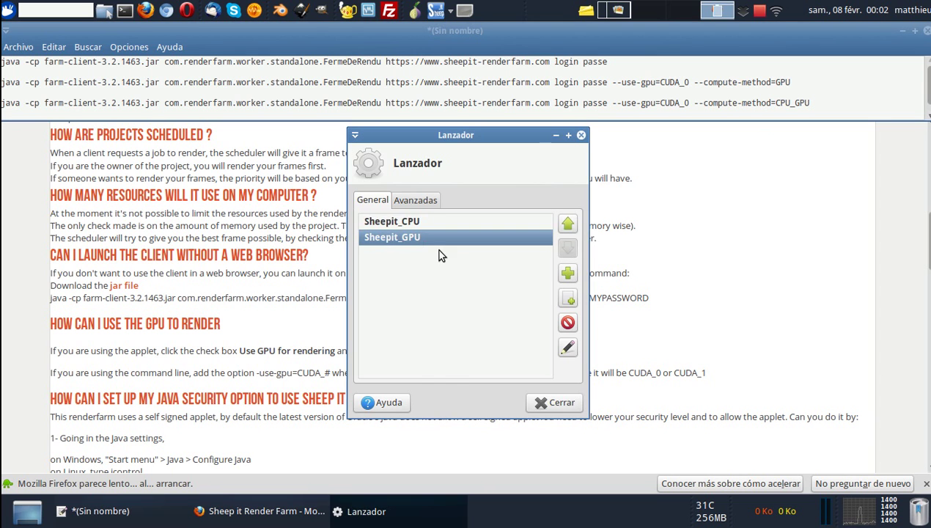
# Add another new launcher item named Sheepit_CPU&GPU.
pyautogui.click(567, 297)
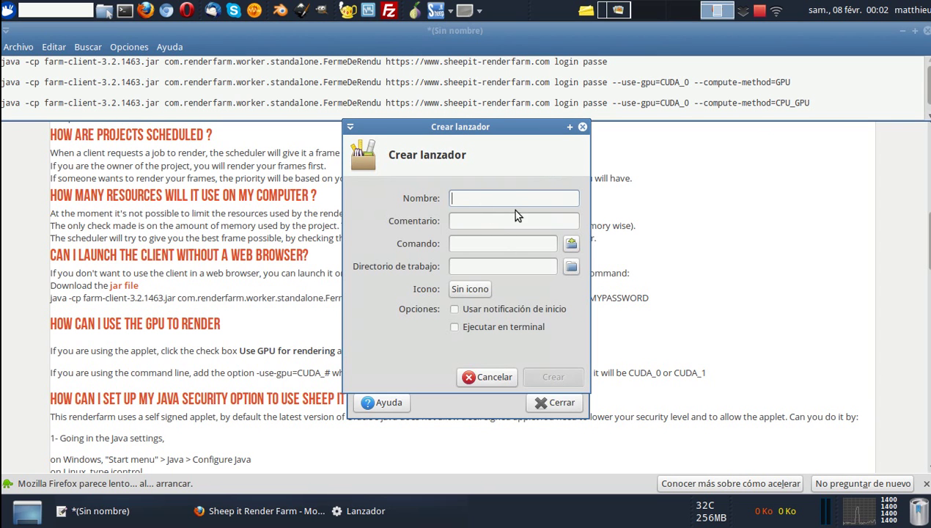
pyautogui.write('Sheepit_CPU')
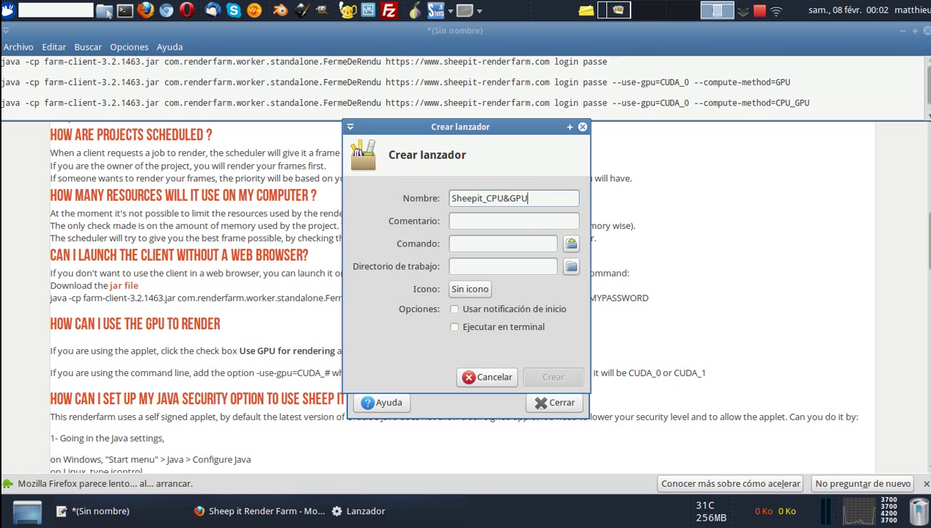
# Set its working directory to /Données/3D/blender/sheepit.
pyautogui.click(571, 266)
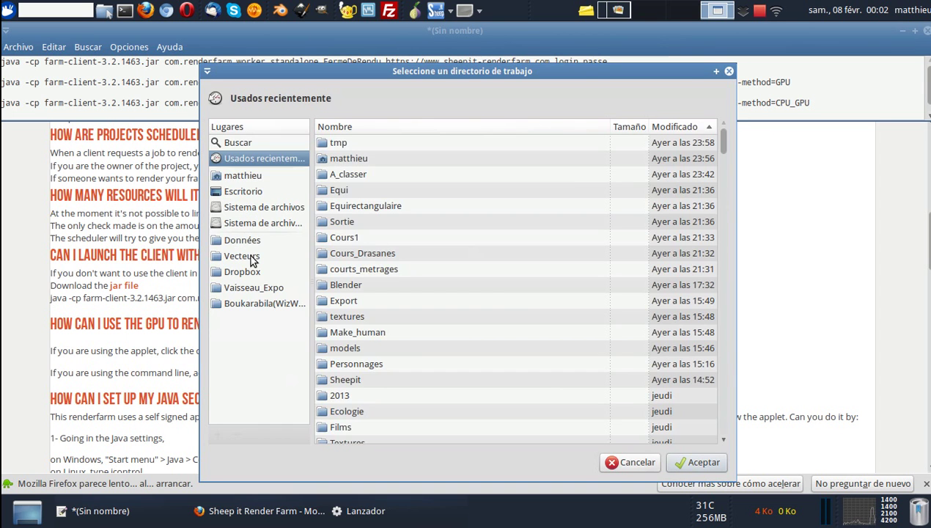
pyautogui.click(246, 240)
pyautogui.doubleClick(337, 174)
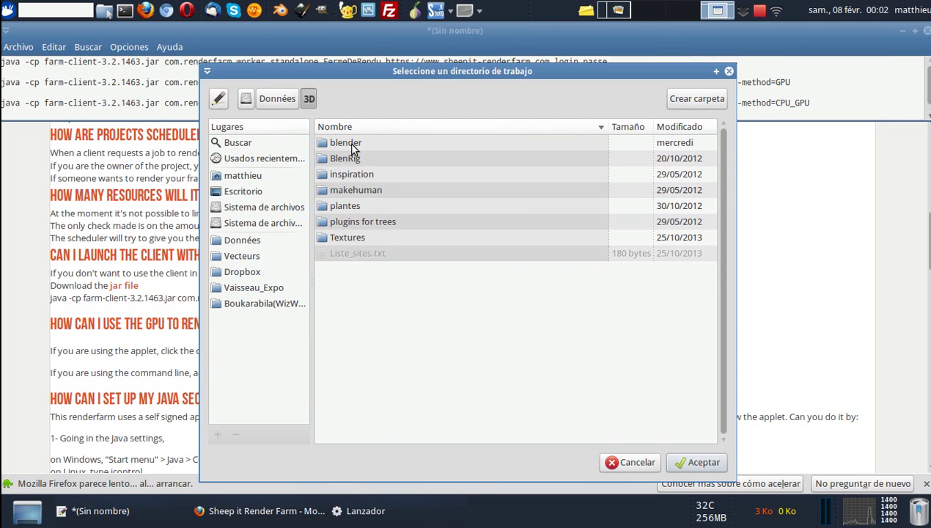
pyautogui.doubleClick(353, 142)
pyautogui.doubleClick(352, 206)
pyautogui.click(698, 462)
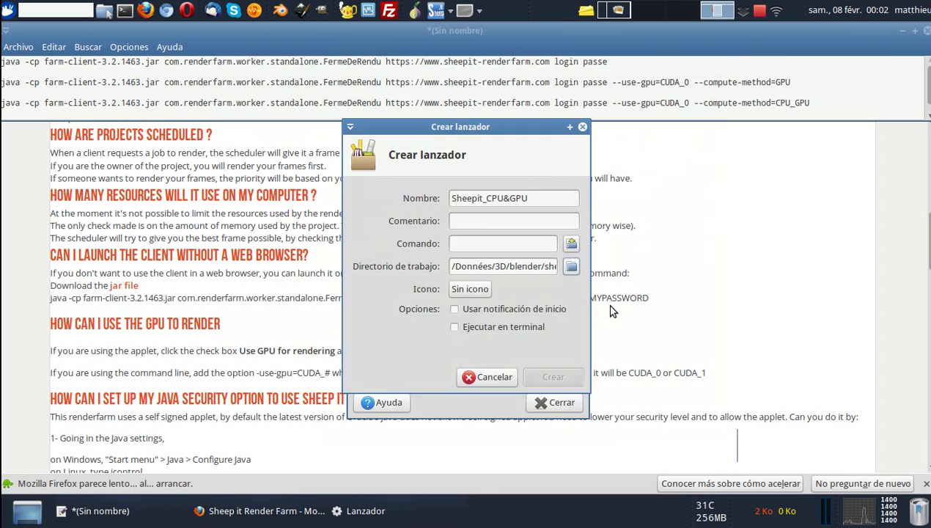
pyautogui.click(798, 102)
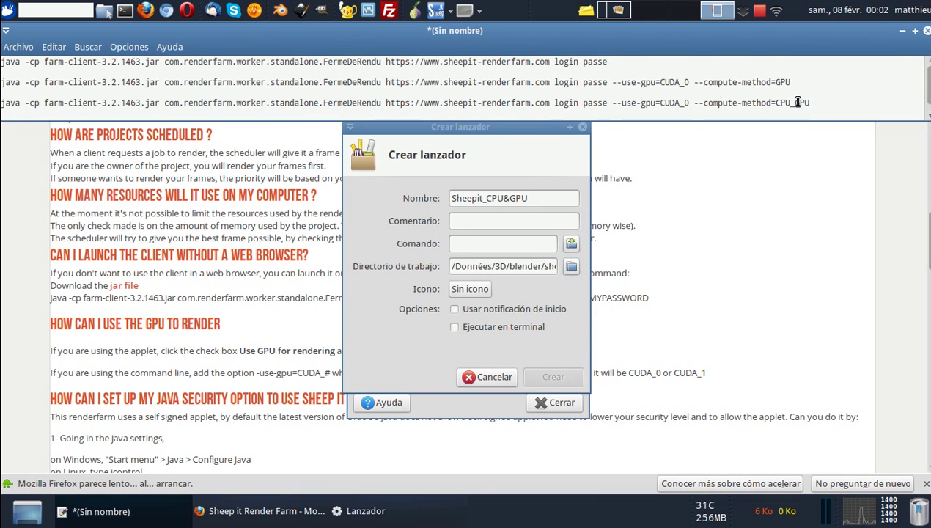
# Add the Sheepit_CPU&GPU launcher item using the CPU_GPU java command from line 3, then close the launcher editor.
pyautogui.tripleClick(798, 103)
pyautogui.moveTo(775, 102); pyautogui.dragTo(809, 103)
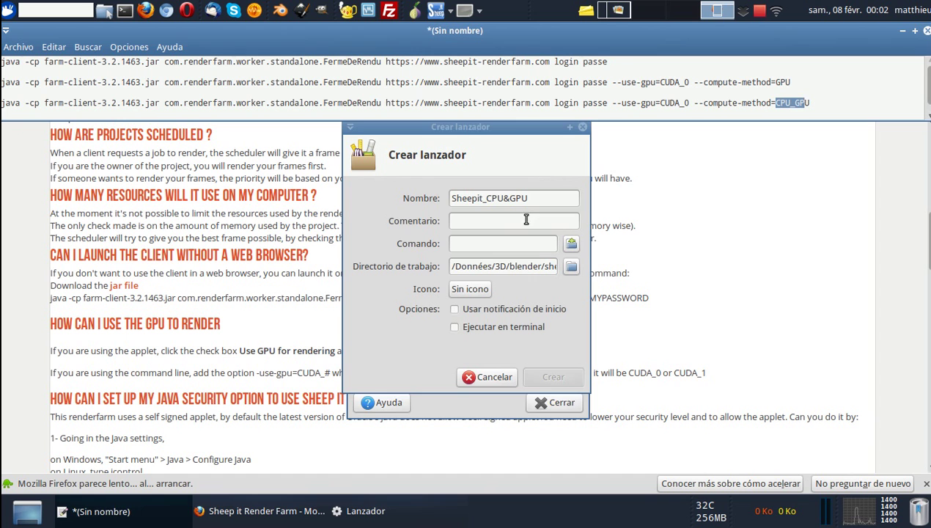
pyautogui.click(480, 245)
pyautogui.hotkey('ctrl', 'v')
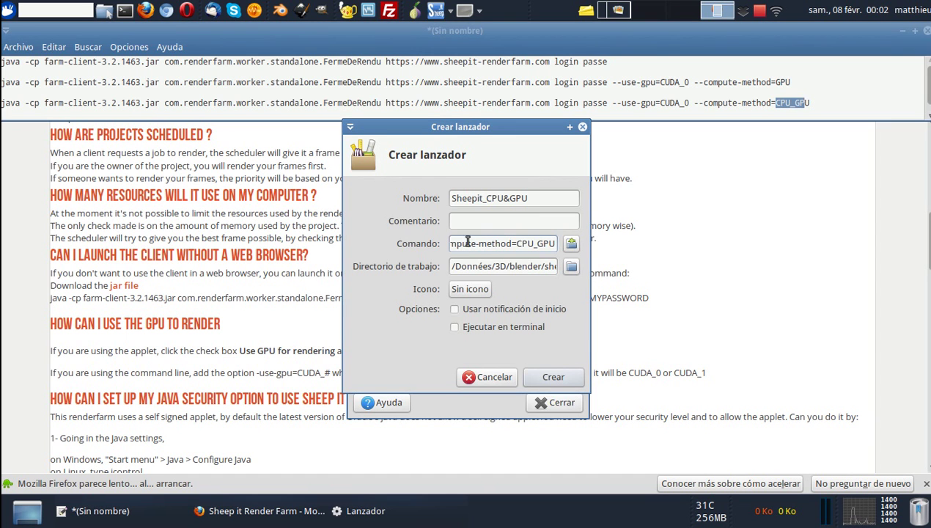
pyautogui.moveTo(454, 244)
pyautogui.mouseDown()
pyautogui.moveTo(439, 243)
pyautogui.moveTo(469, 242)
pyautogui.mouseUp()
pyautogui.click(479, 243)
pyautogui.press('Left')
pyautogui.press('Left')
pyautogui.press('Left')
pyautogui.press('Left')
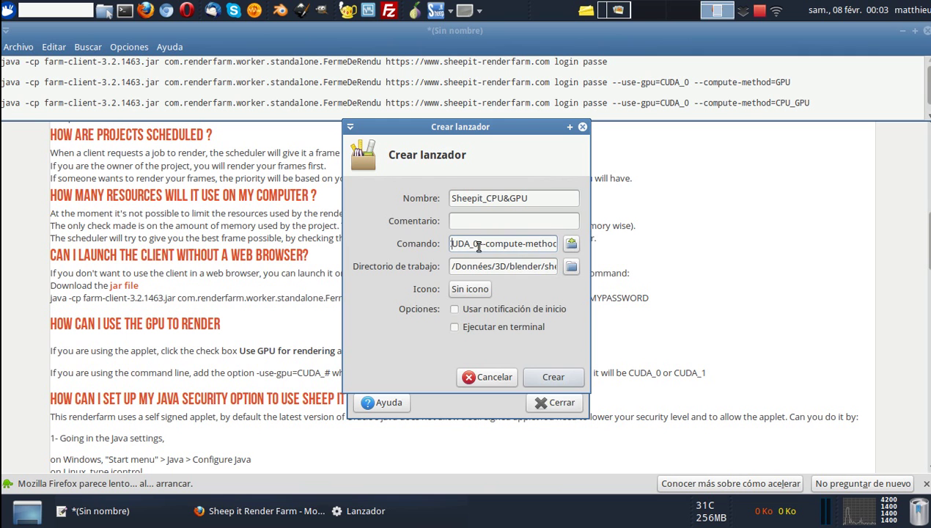
pyautogui.click(548, 376)
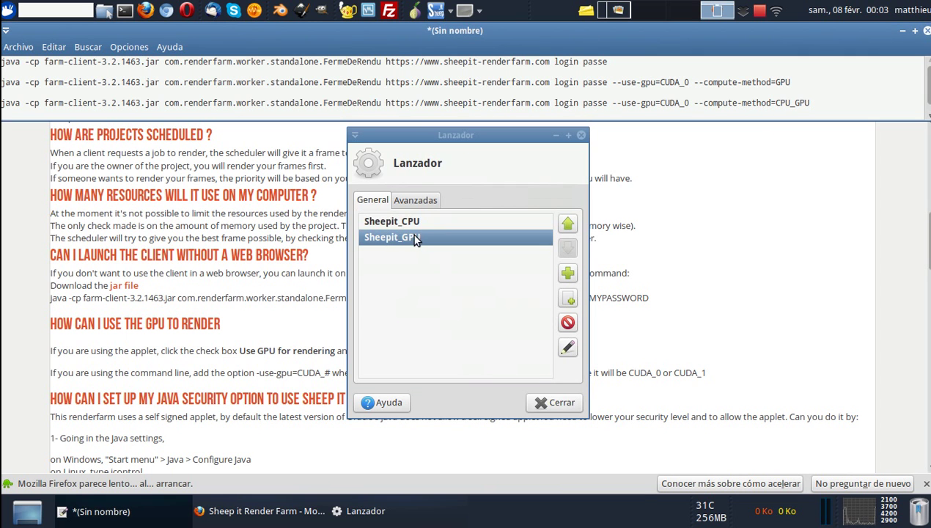
pyautogui.click(544, 403)
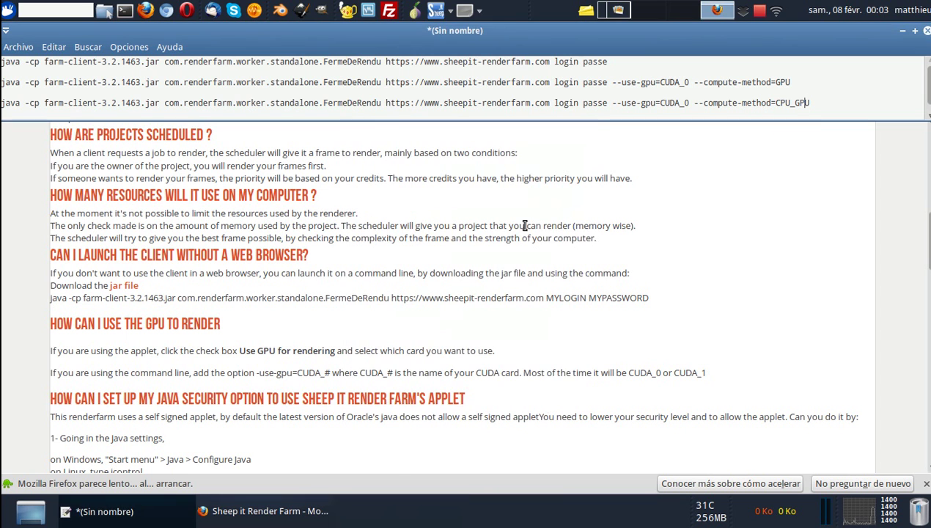
# Check the launcher dropdown lists the Sheepit entries, then minimize Mousepad and Firefox.
pyautogui.click(479, 11)
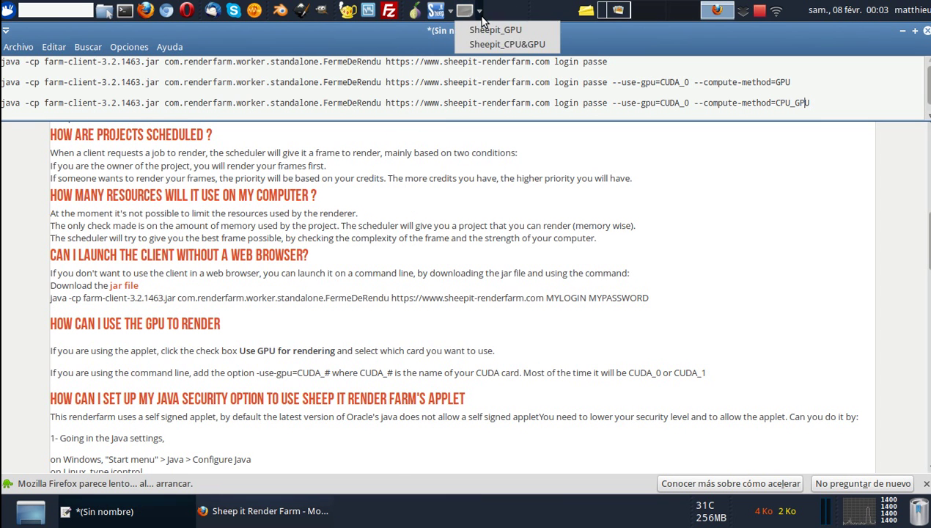
pyautogui.click(481, 12)
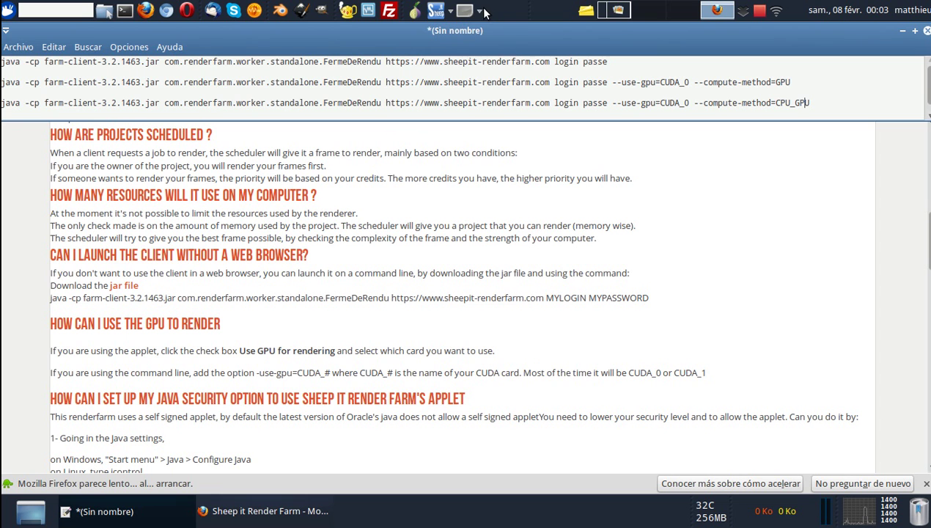
pyautogui.click(902, 31)
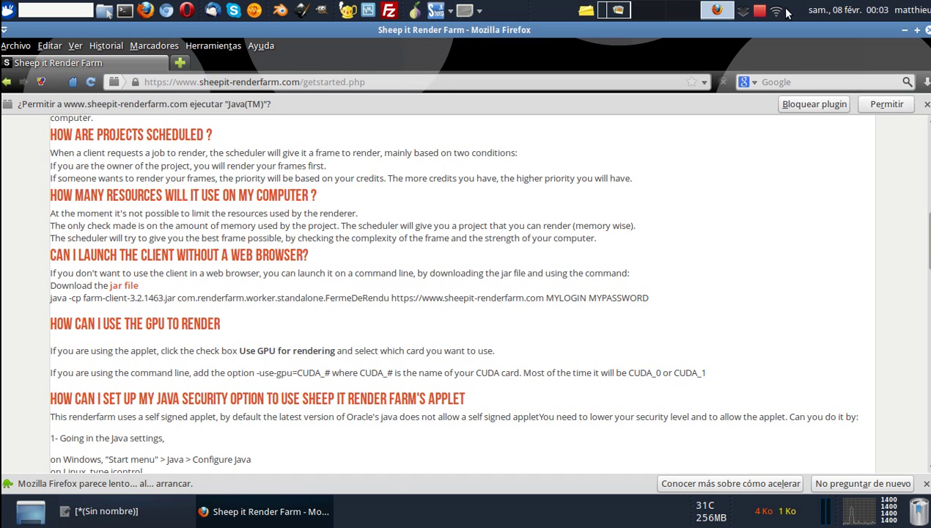
pyautogui.click(902, 31)
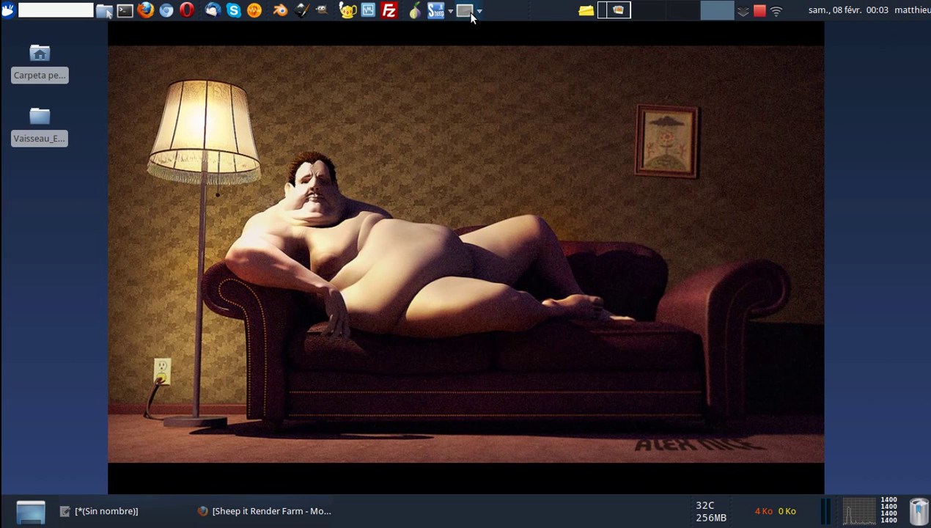